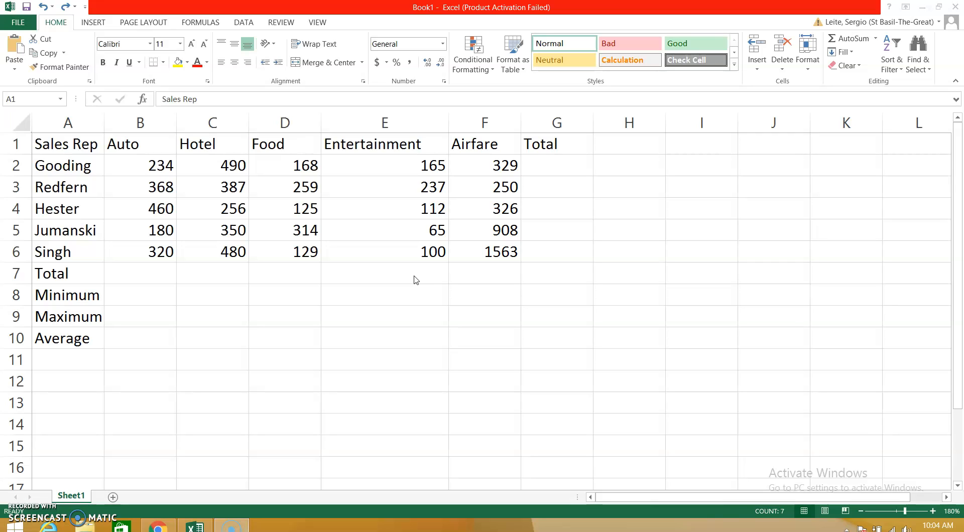
Set the worksheet's page orientation to Landscape
click(144, 23)
click(144, 24)
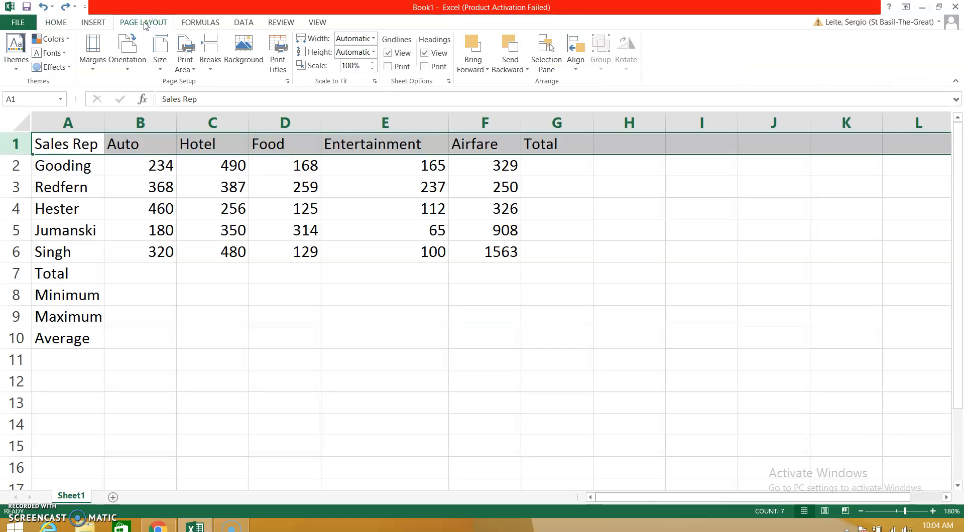
click(128, 47)
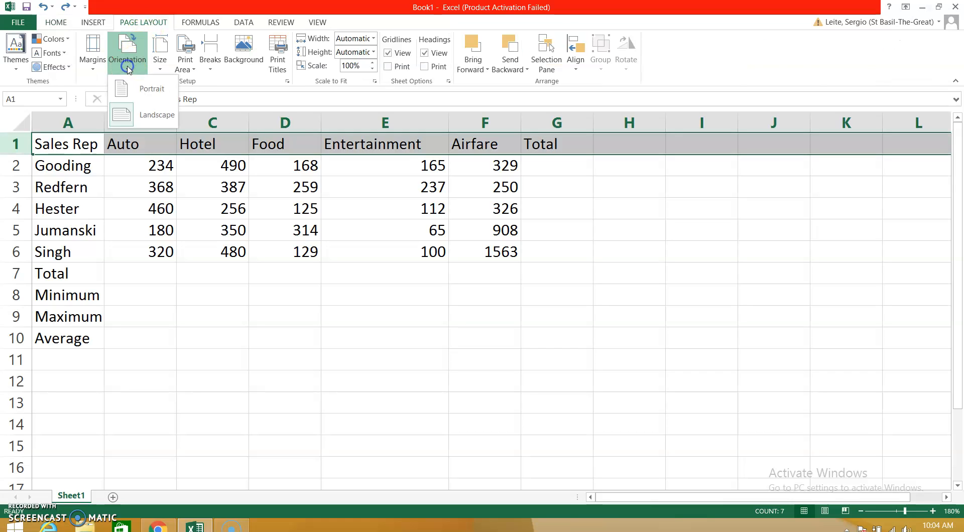
click(144, 116)
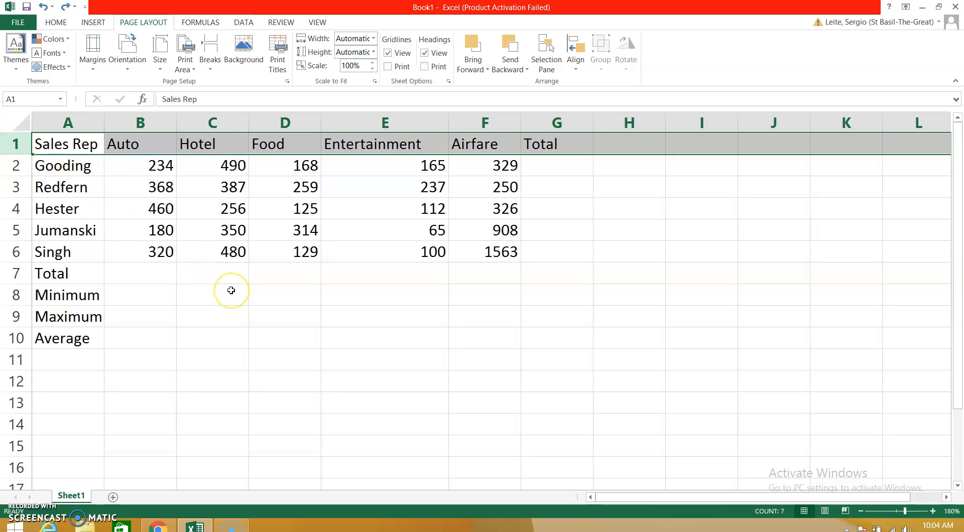
Insert a blank sheet row above the column headings in row 1
click(56, 22)
click(757, 69)
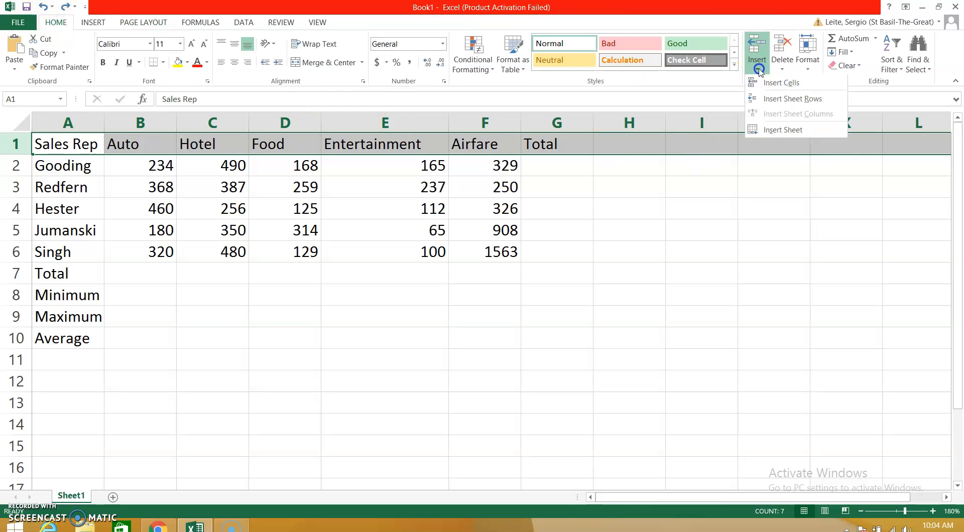
click(777, 100)
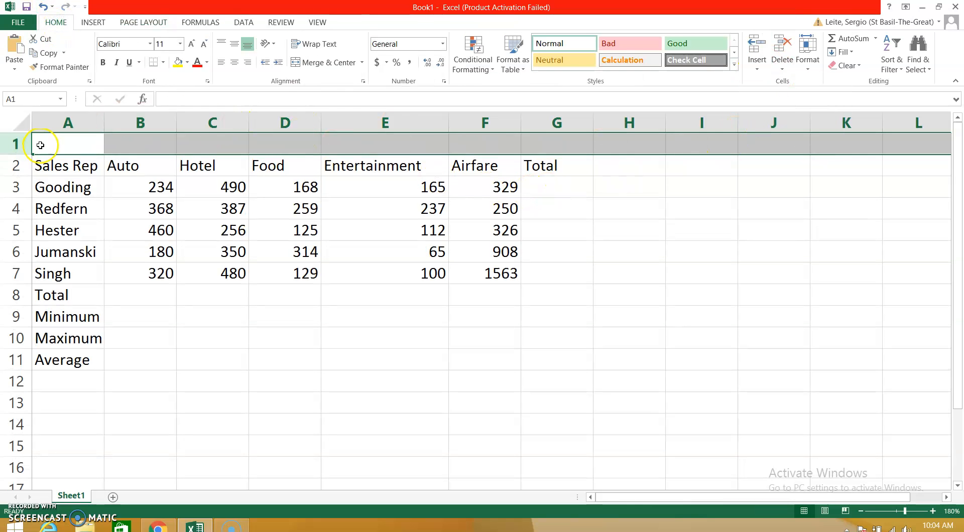
Enter the title JULY SALES EXPENSES in A1, then merge and center it across A1:G1
click(61, 147)
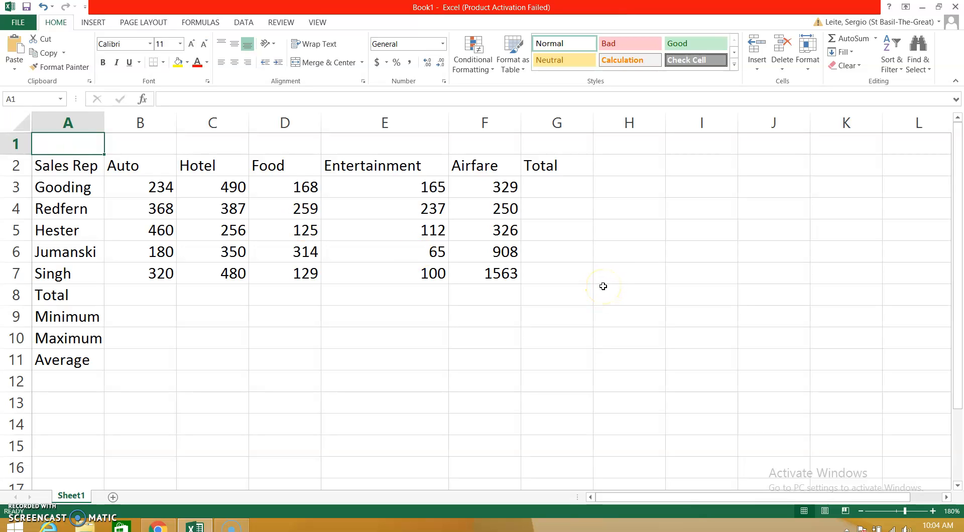
text(JULY)
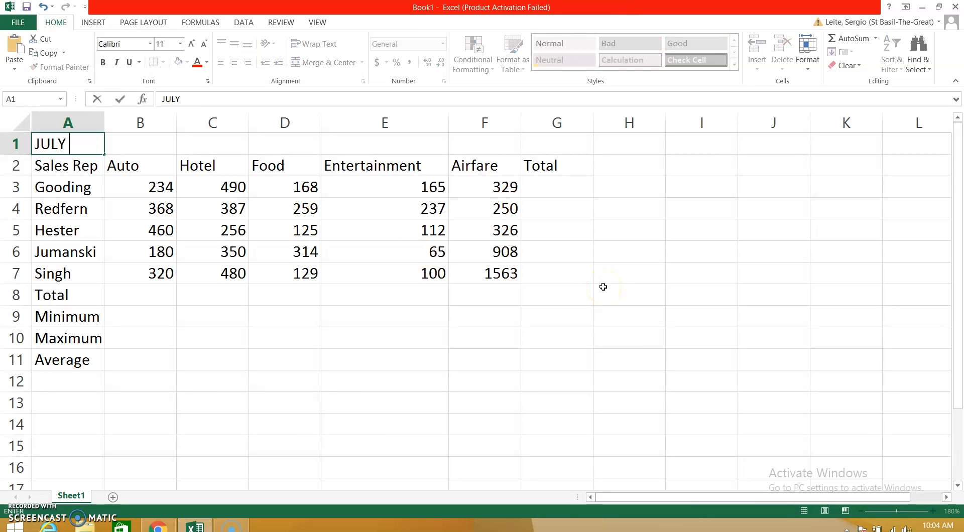
text( SALES EXPENSES)
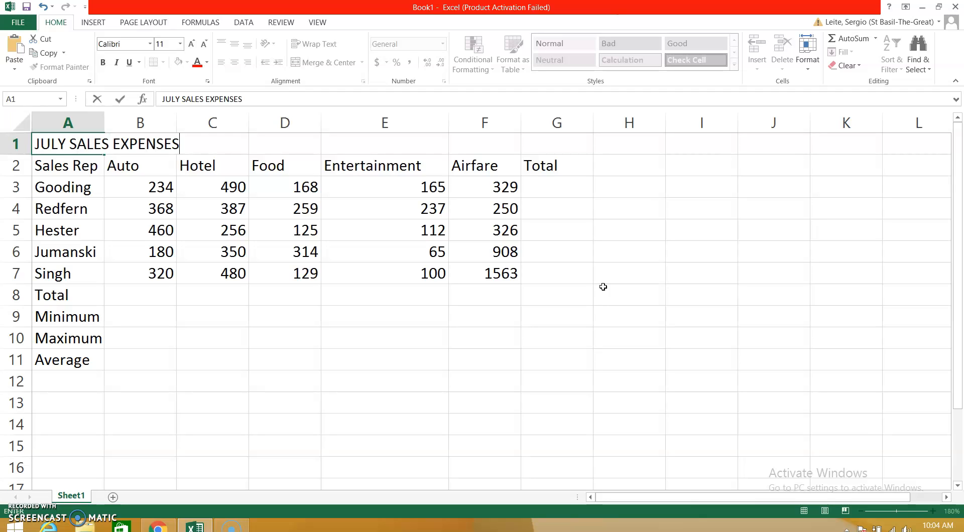
key(Return)
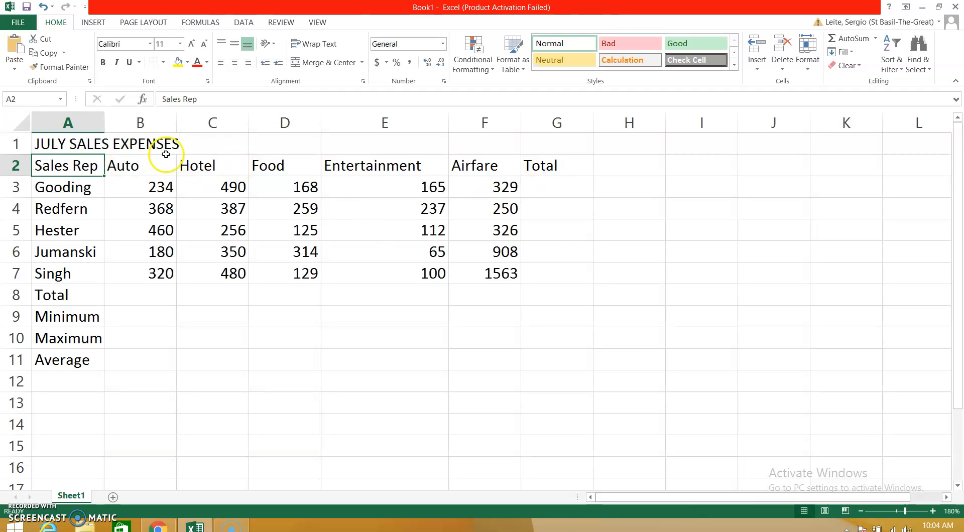
drag(59, 144, 567, 146)
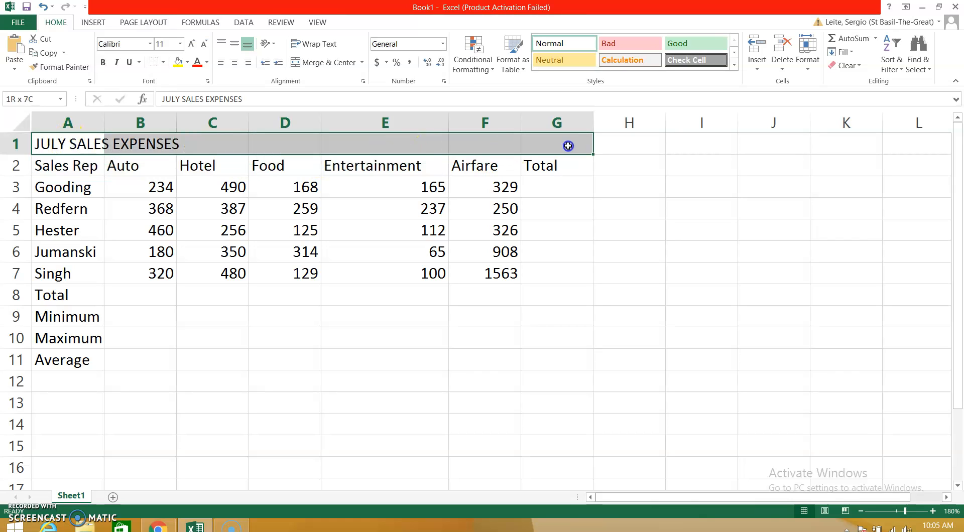
click(313, 62)
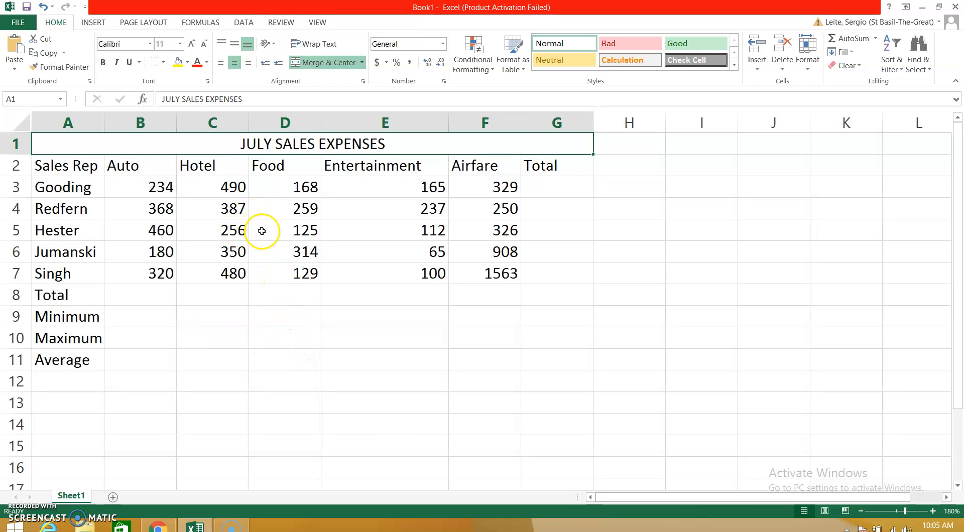
Total the first sales rep's expenses in G3 with =SUM(B3:F3) and fill the formula down to G7
click(549, 184)
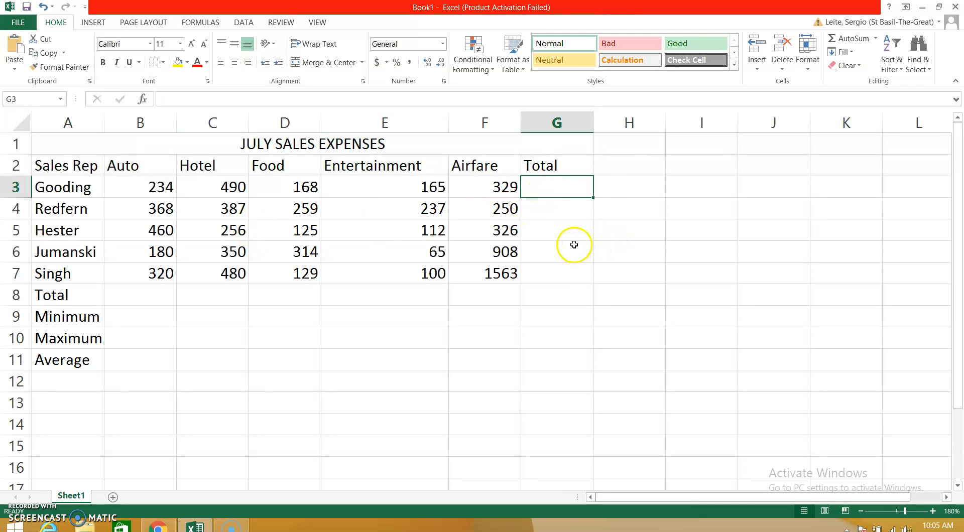
text(=)
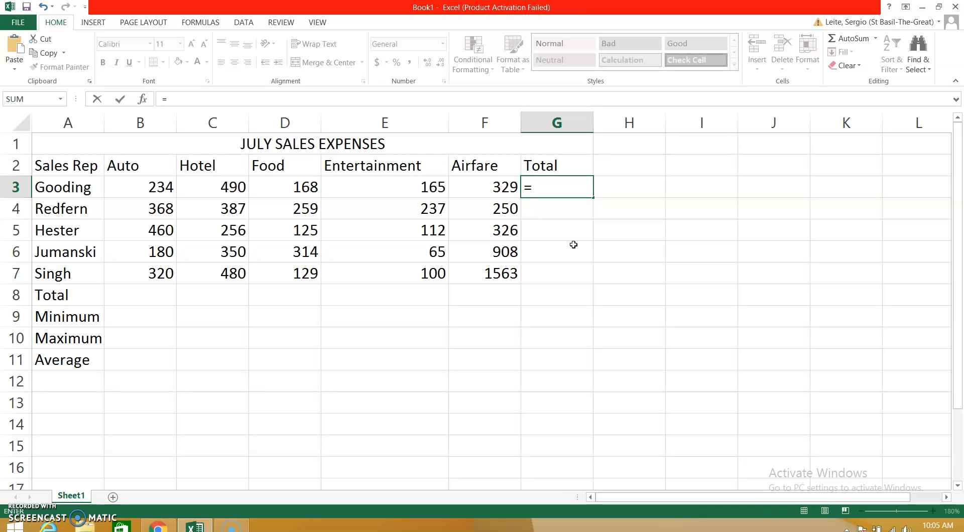
text(SUM)
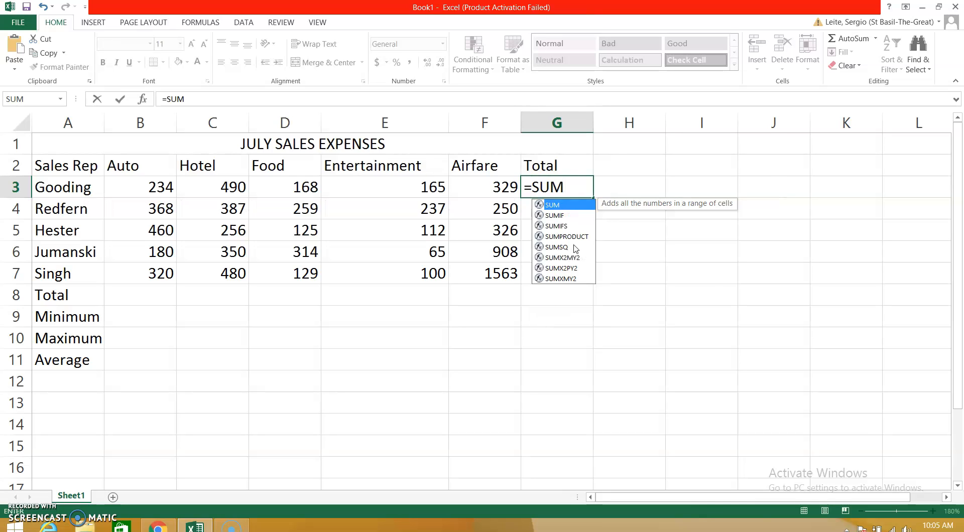
text((B3)
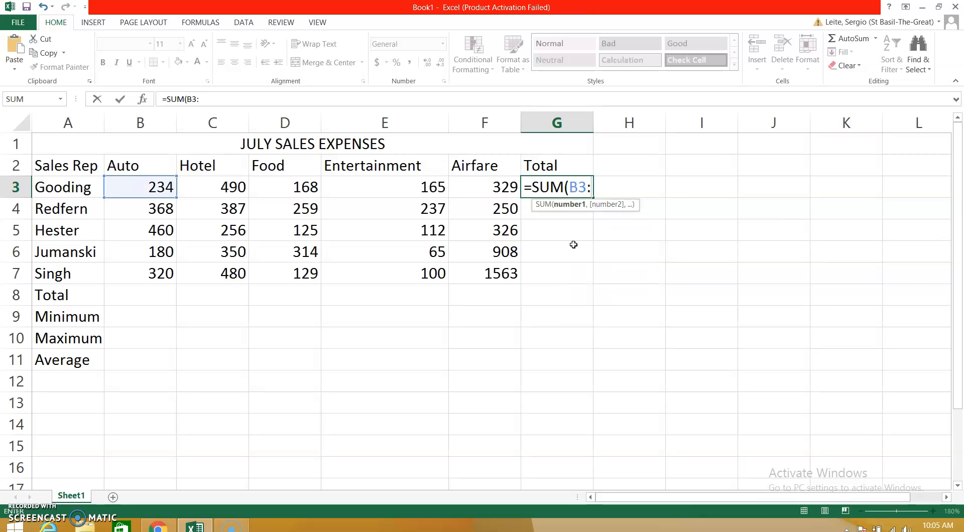
text(:F3)
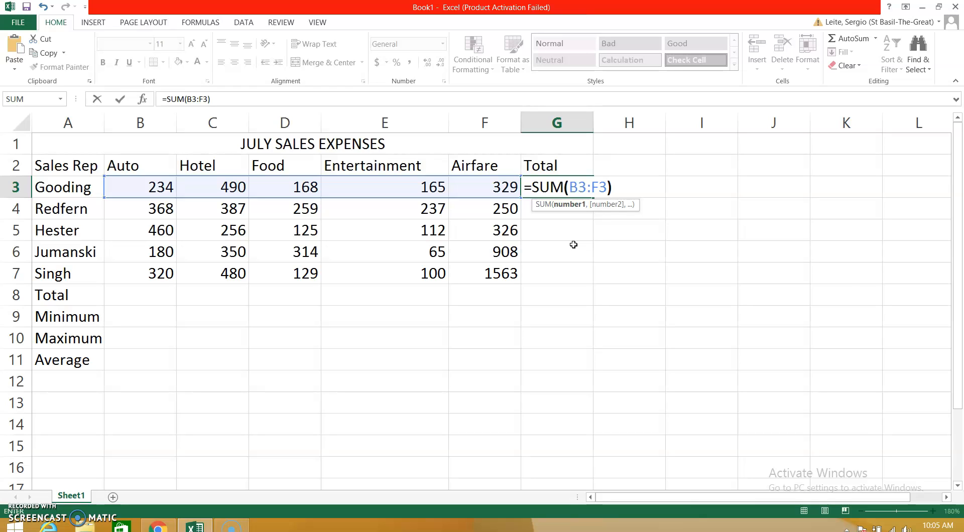
key(Return)
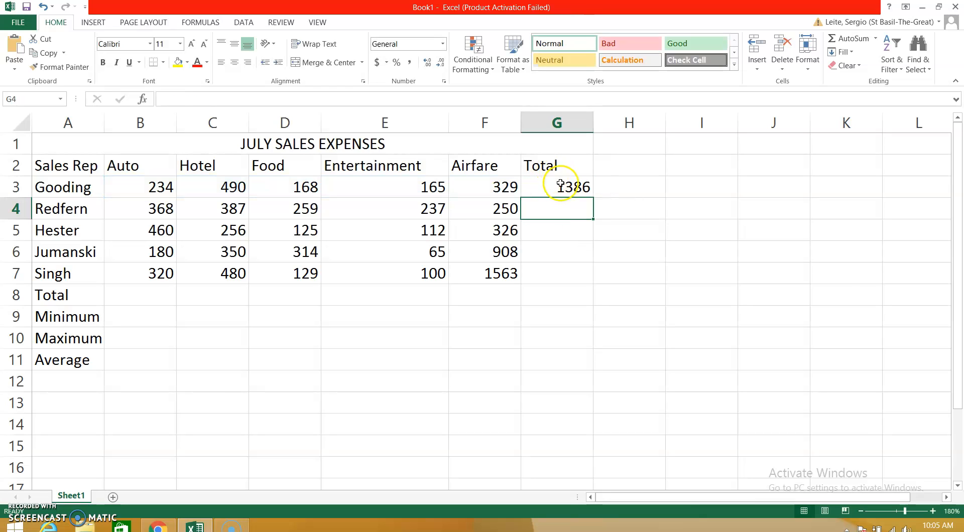
click(561, 186)
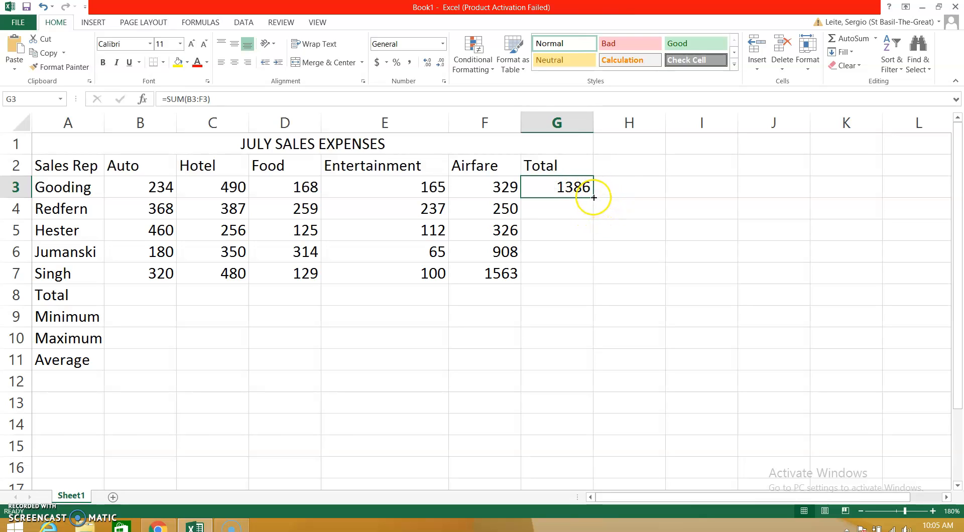
drag(593, 198, 591, 283)
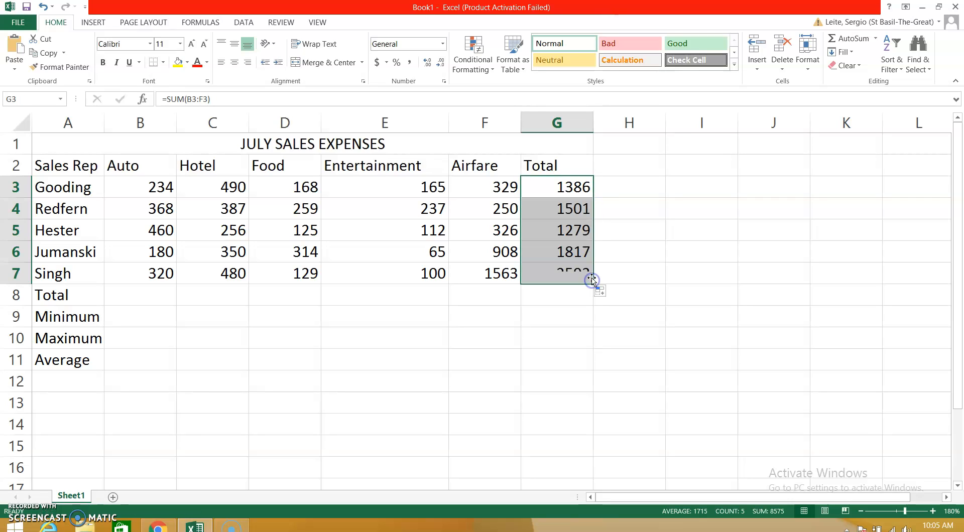
Total the Auto column in B8 with =SUM(B3:B7) and fill the formula across to F8
click(144, 296)
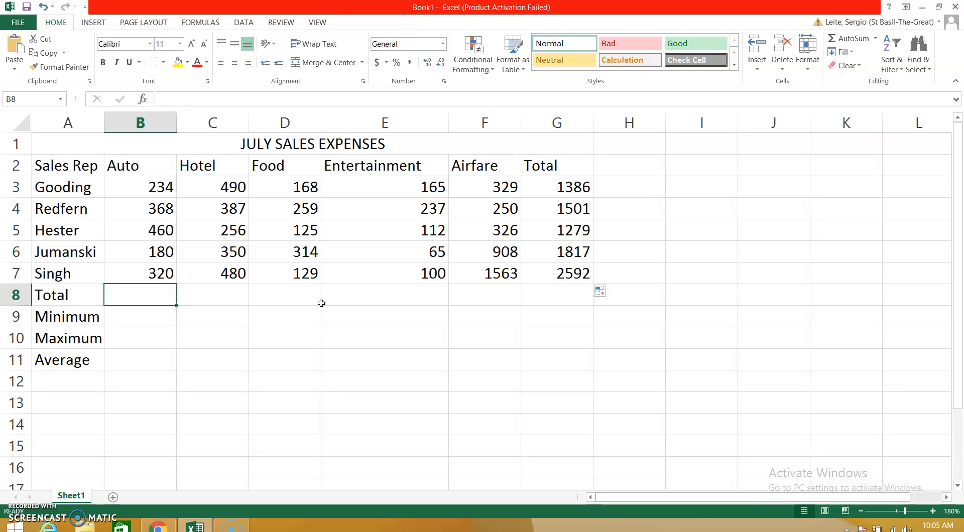
text(=SU)
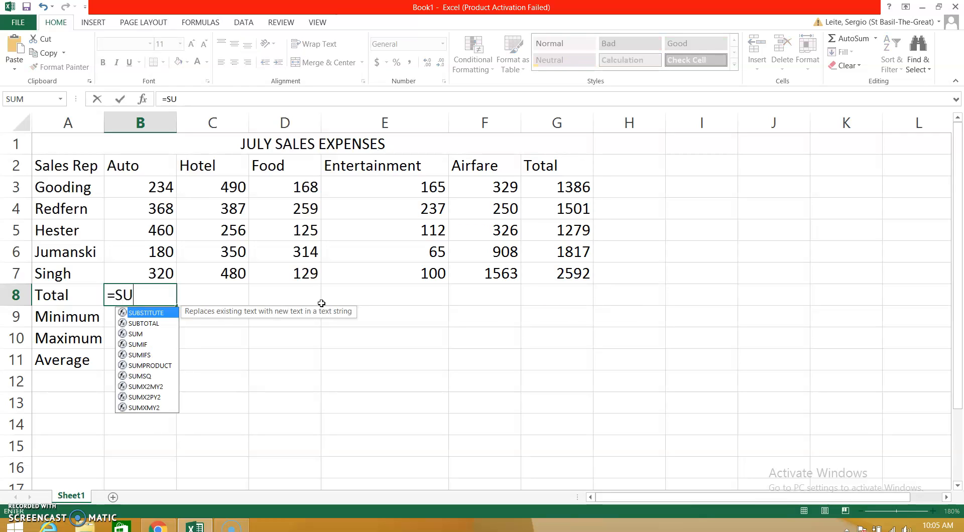
text(M()
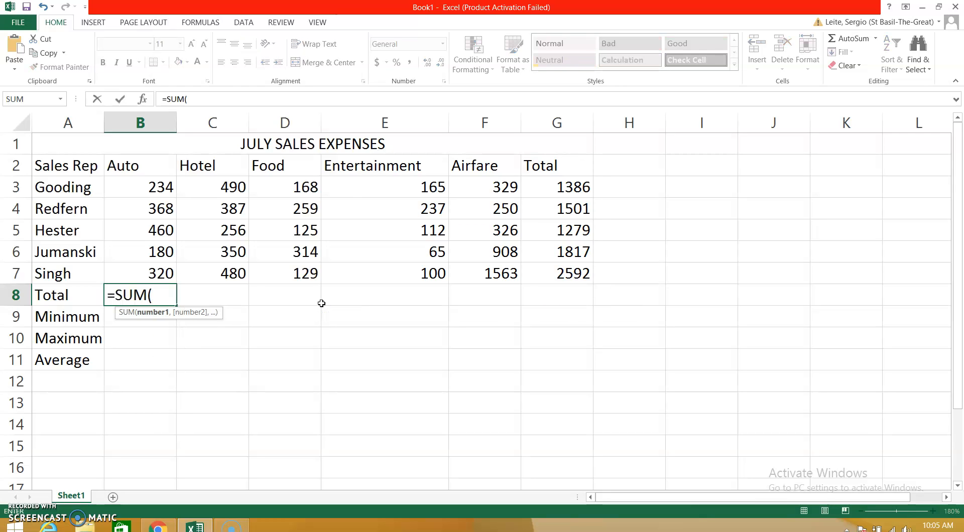
text(B)
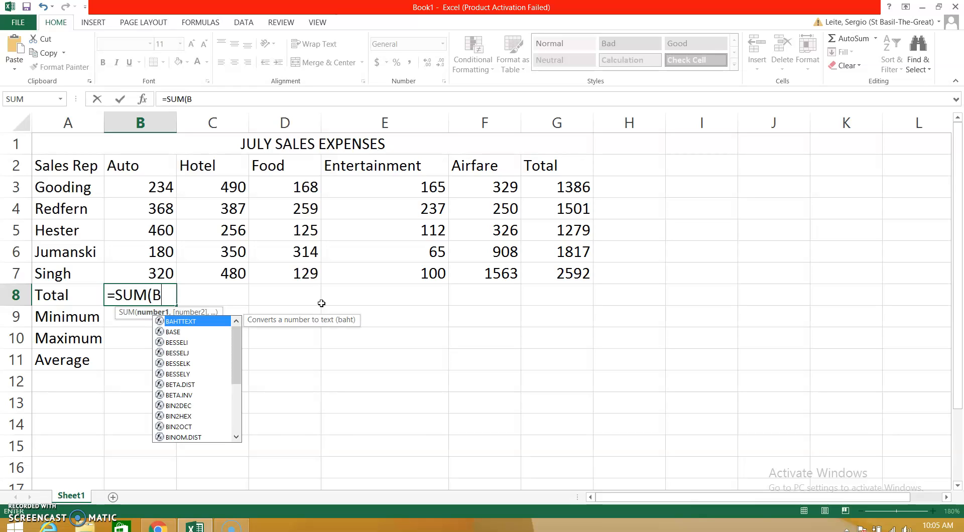
text(3)
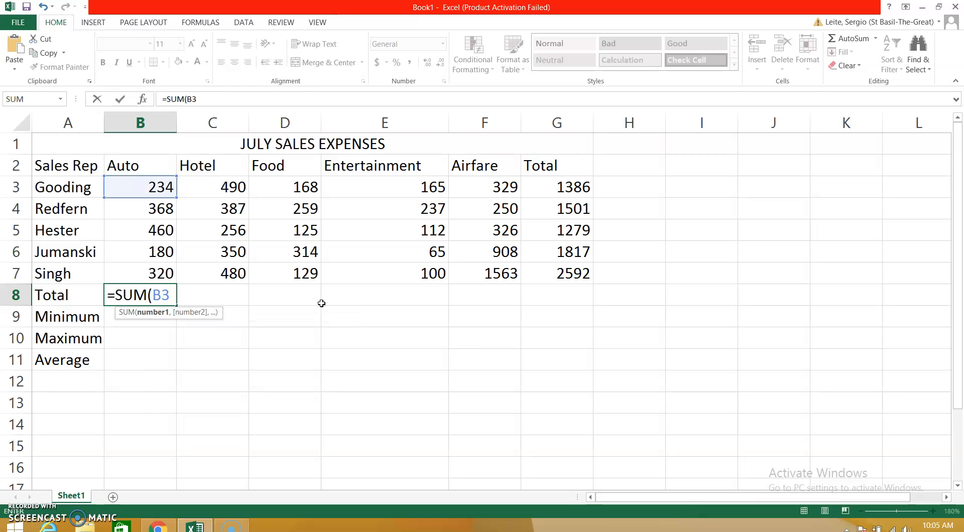
text(:B)
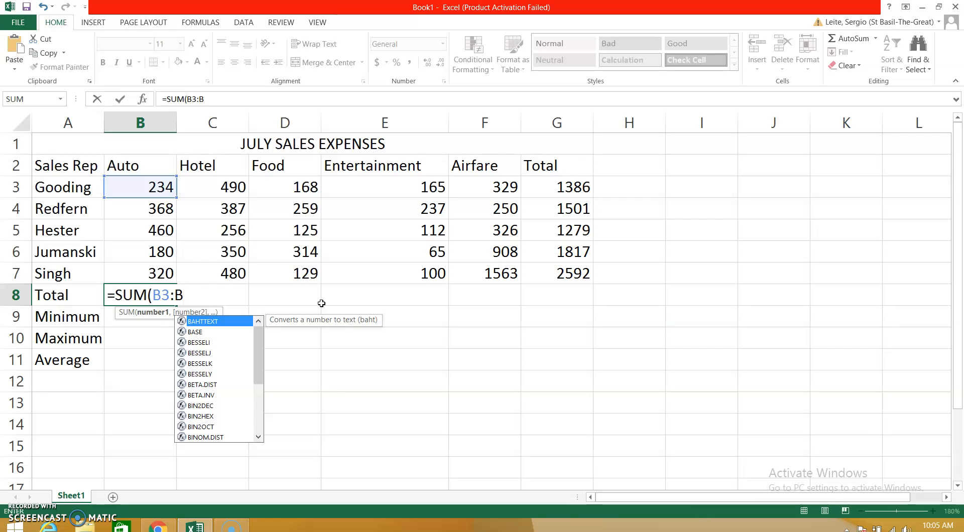
text(7)
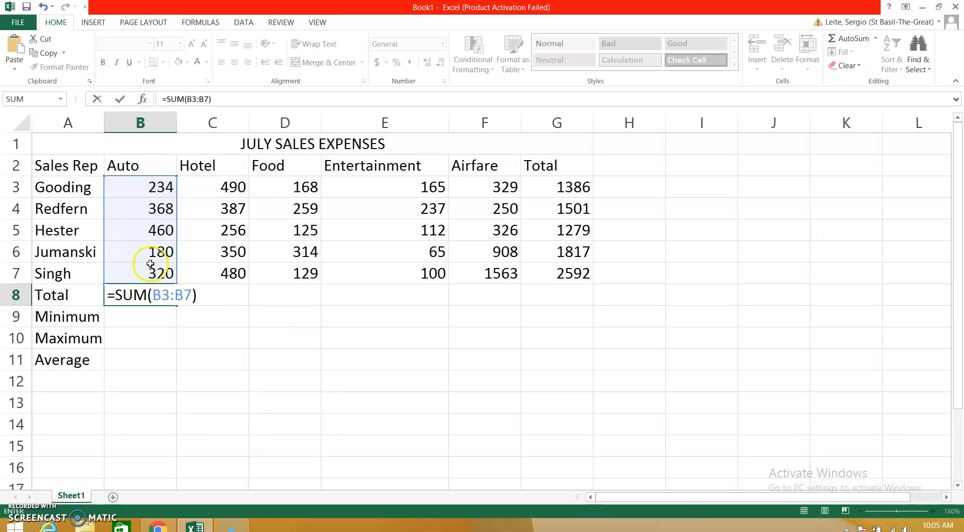
key(Return)
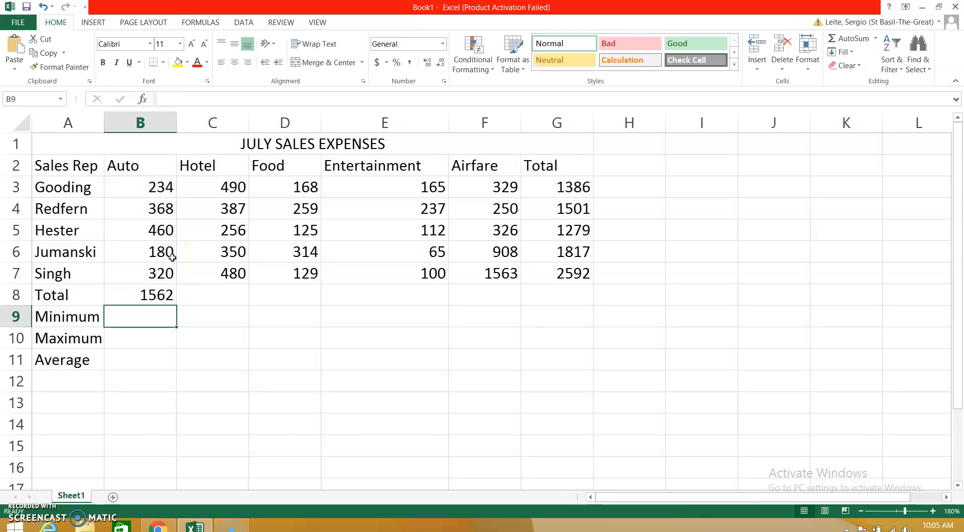
click(141, 300)
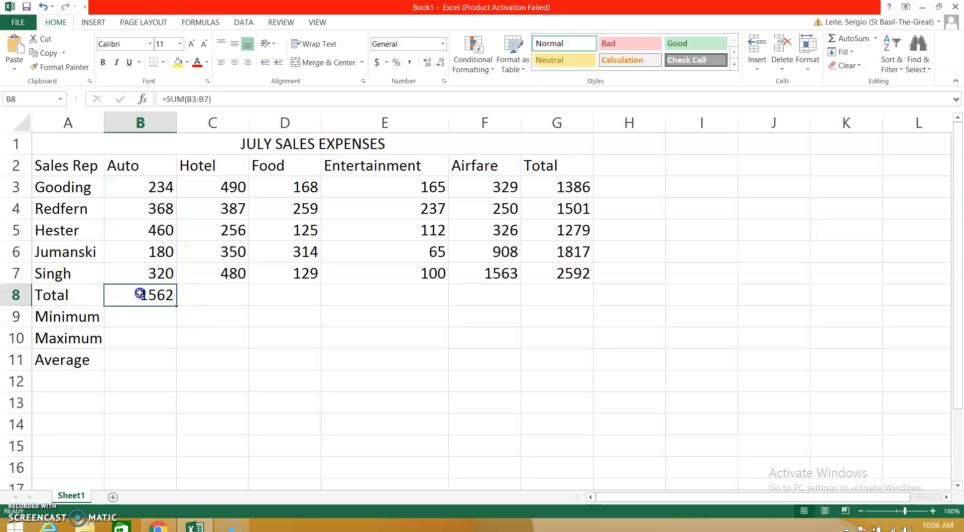
drag(176, 304, 513, 299)
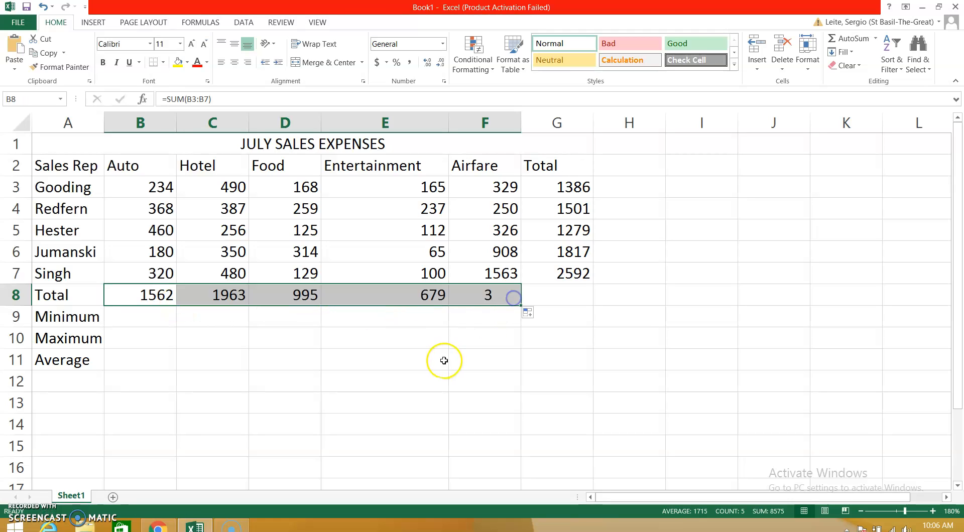
Find the Auto column's minimum in B9 with =MIN(B3:B7) and fill the formula across to F9
click(134, 321)
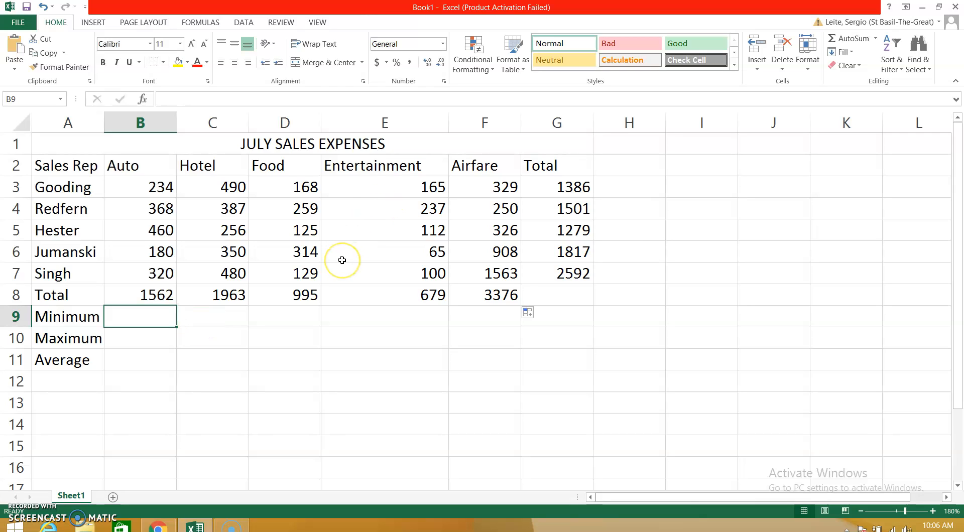
text(=MIN)
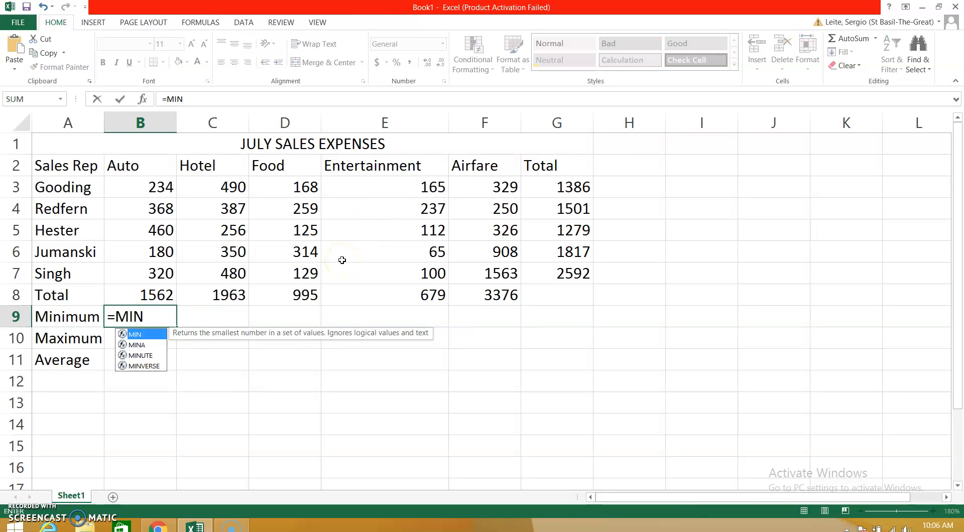
text((B)
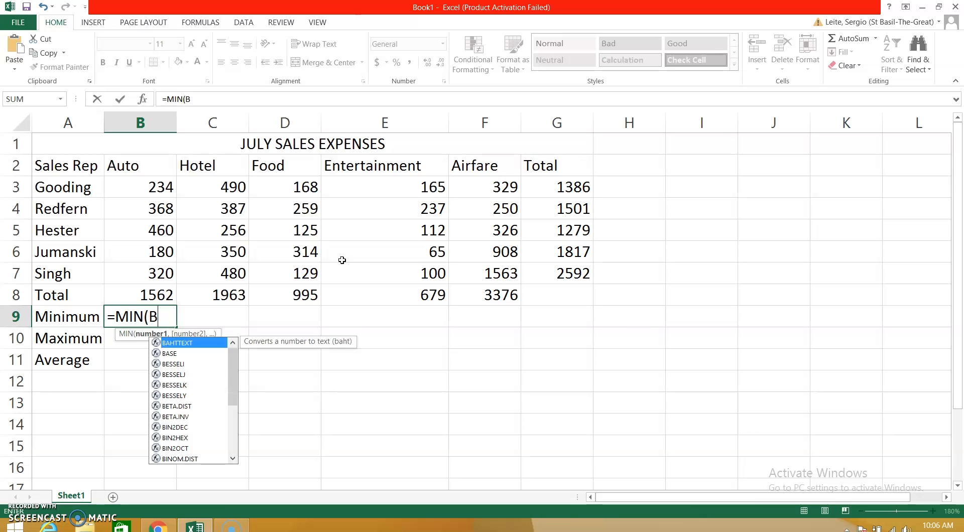
text(3:B7)
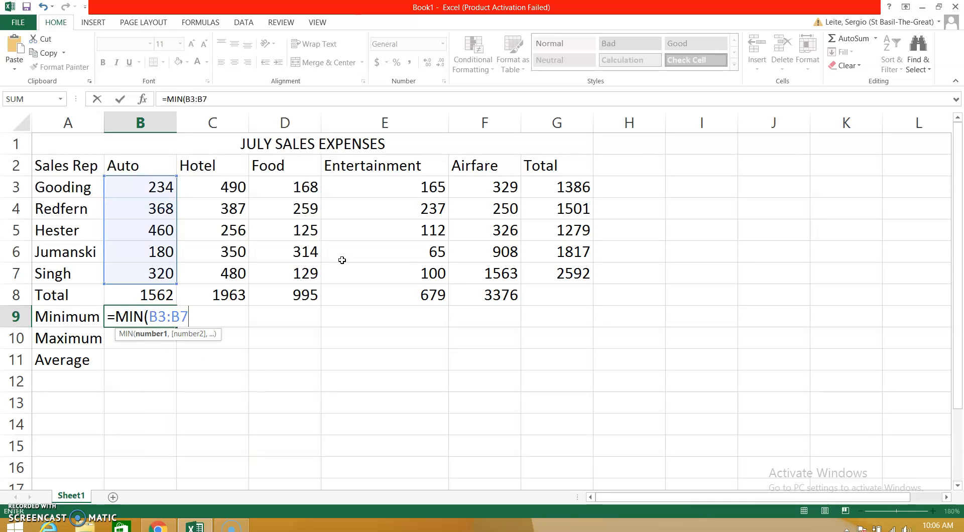
key(Return)
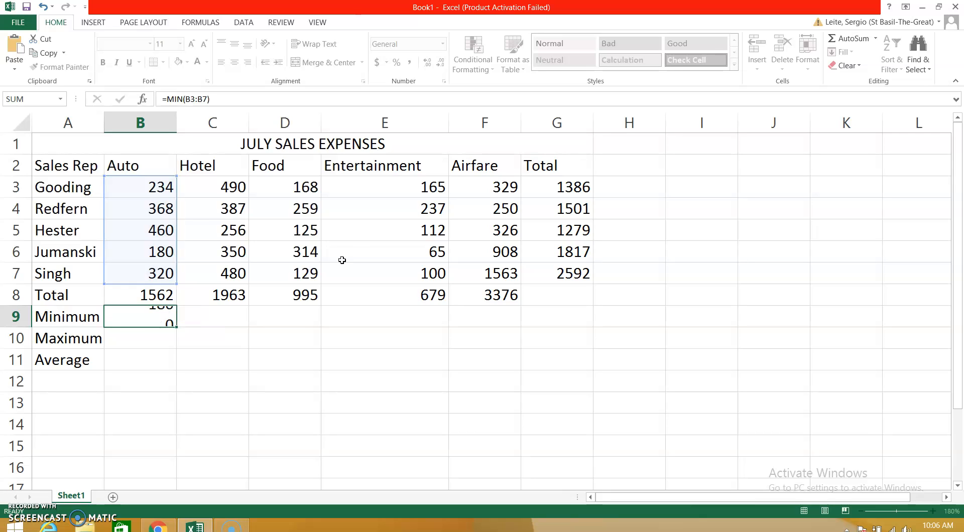
click(166, 317)
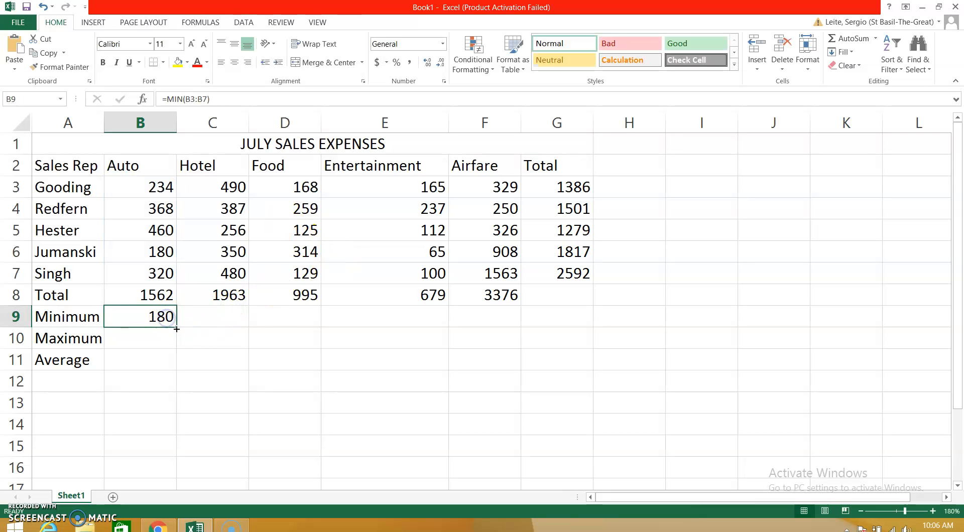
drag(177, 325, 504, 311)
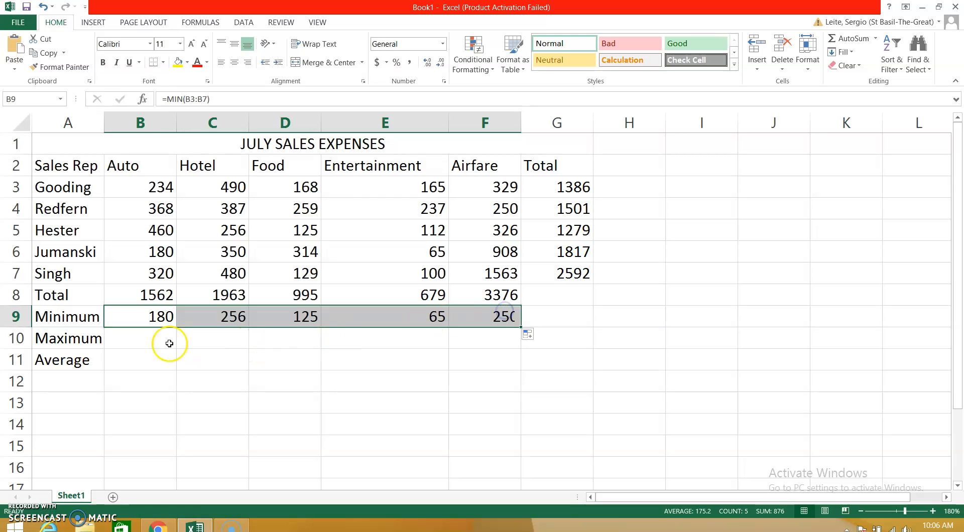
Find the Auto column's maximum in B10 with =MAX(B3:B7) and fill the formula across to F10
click(157, 343)
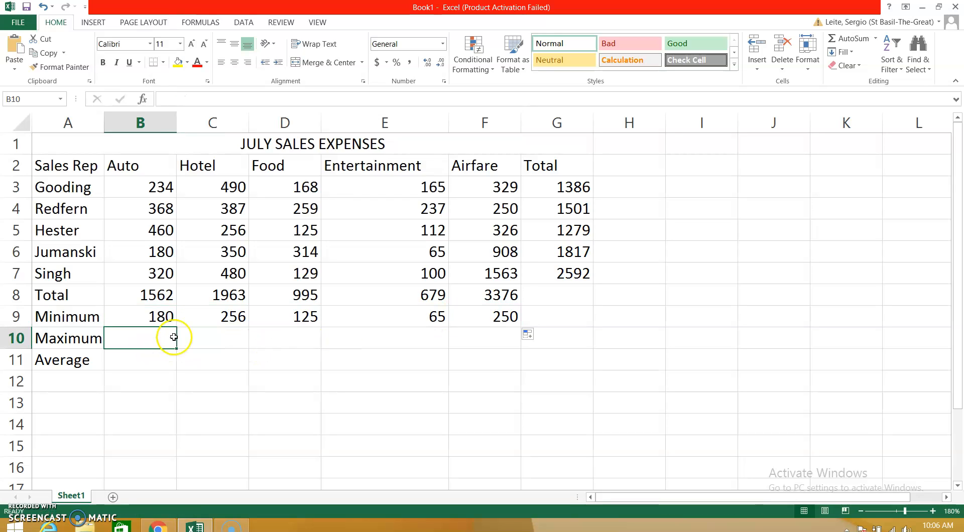
text(=MAX)
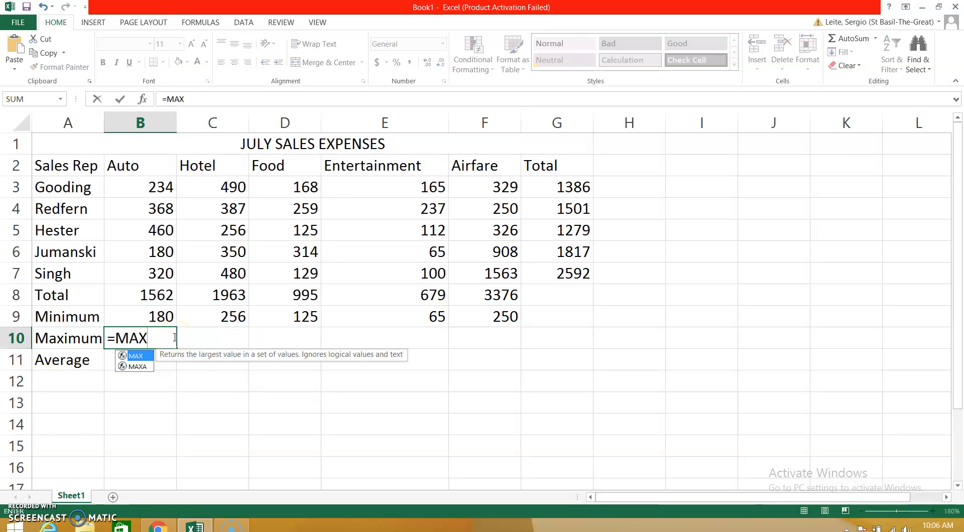
text((B3)
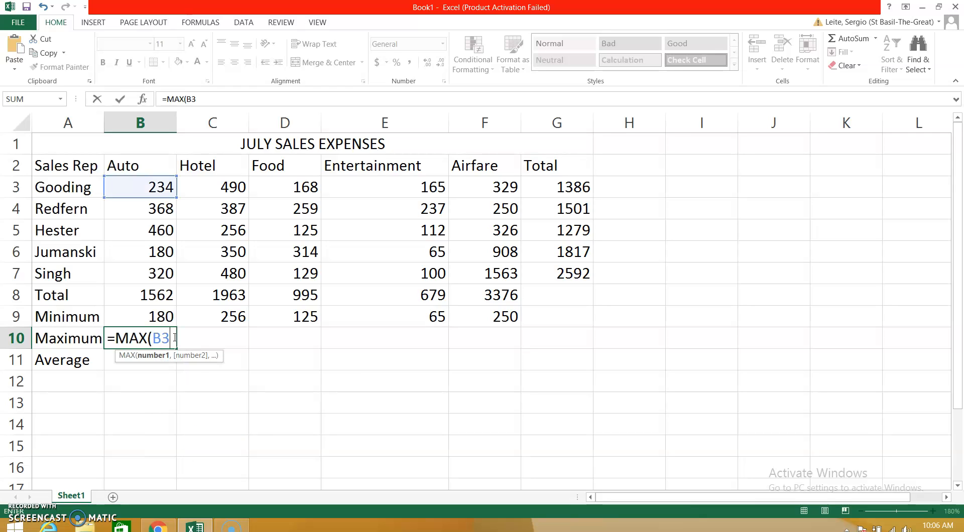
text(:B7)
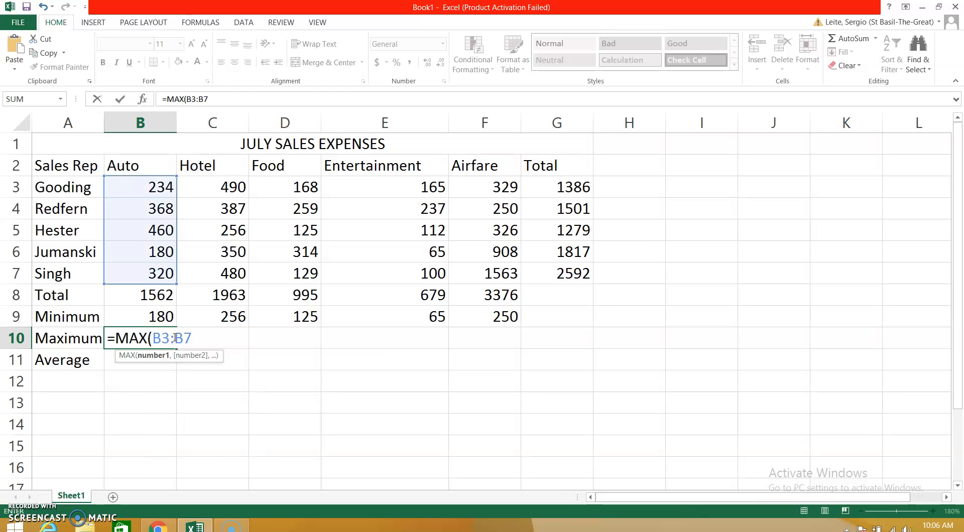
key(Return)
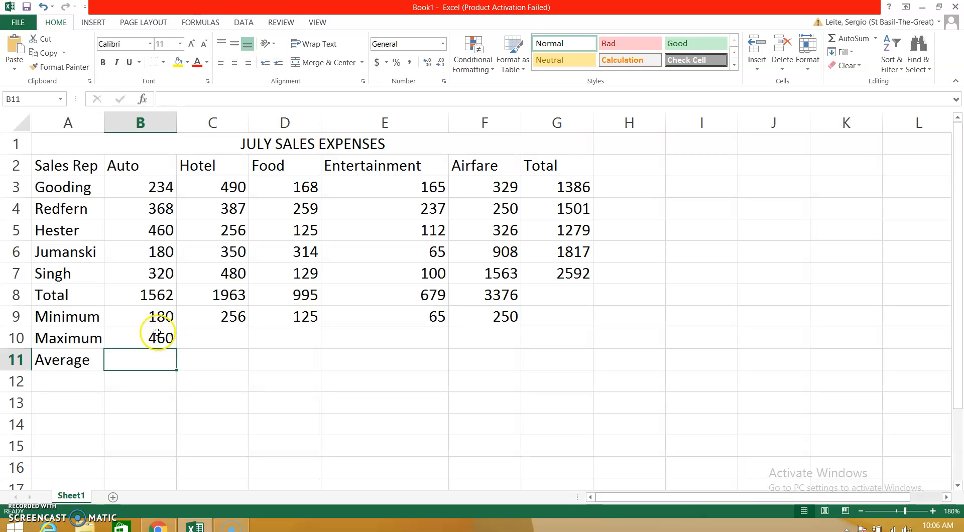
click(151, 334)
drag(174, 350, 514, 331)
Average the Auto column in B11 with =AVERAGE(B3:B7) and fill the formula across to F11
double_click(154, 357)
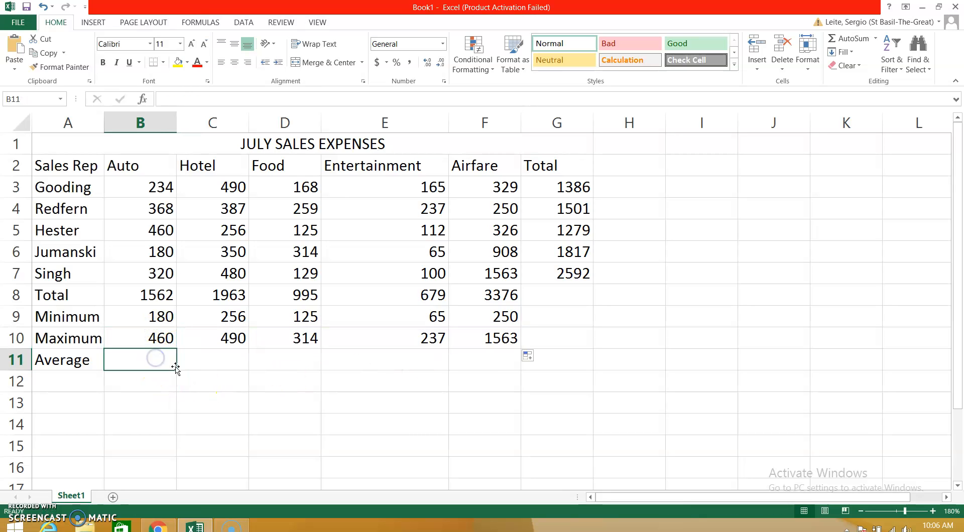
text(=AVE)
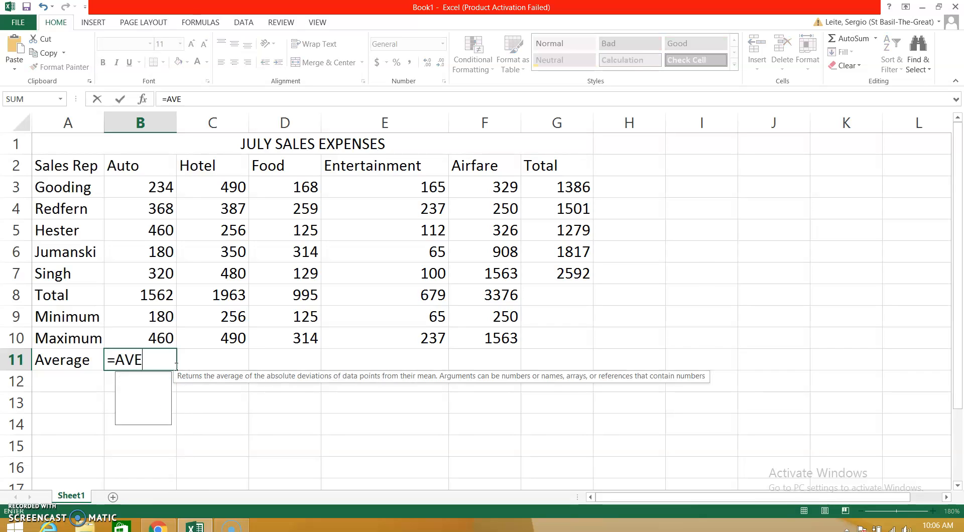
text(RAGE()
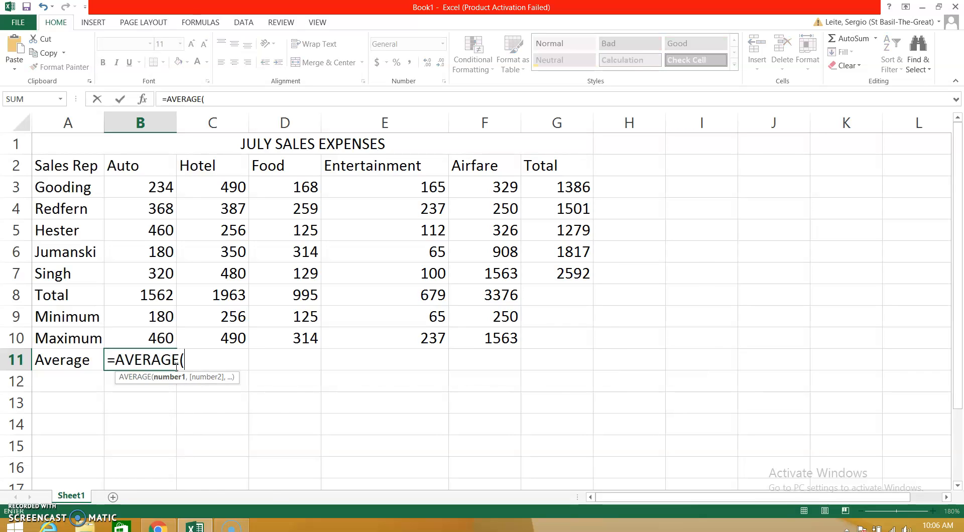
text(B3:B7)
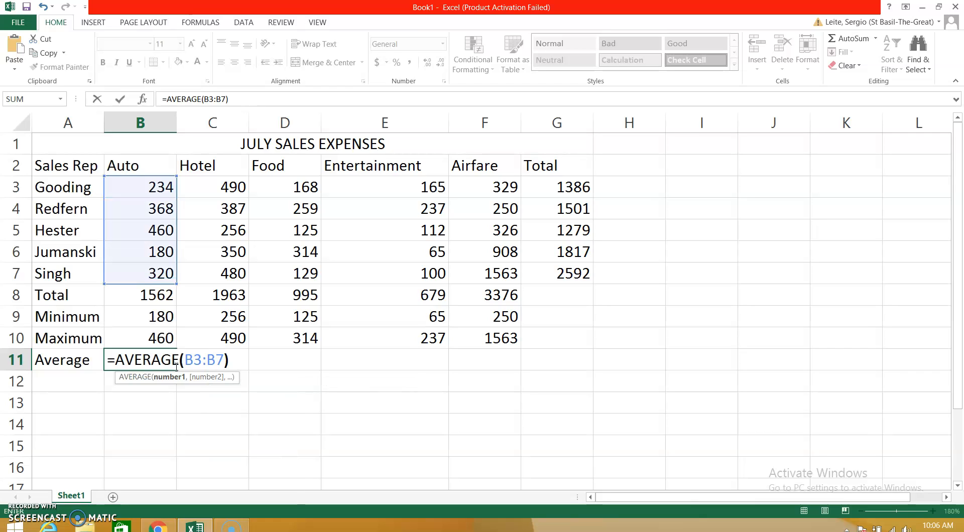
text())
key(Return)
click(162, 361)
drag(177, 372, 510, 361)
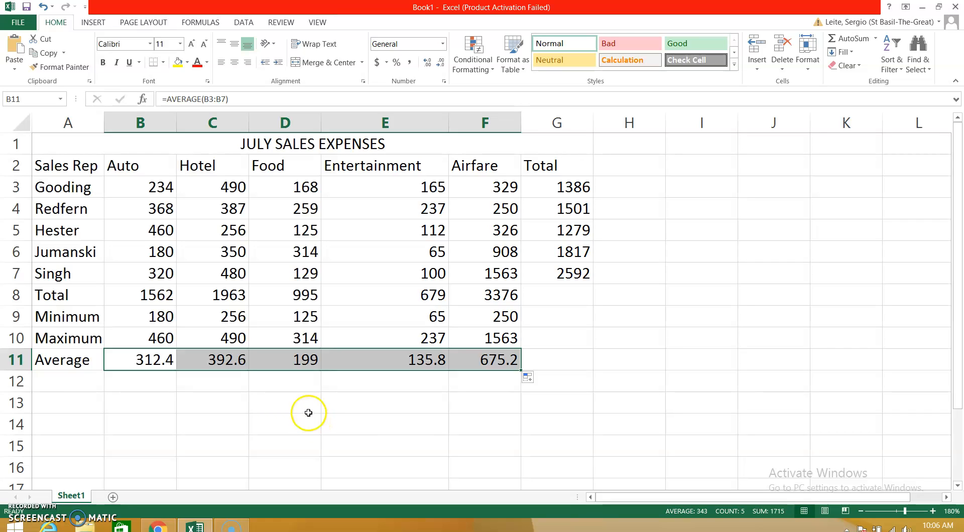
Apply the accounting dollar format to B3:G11 and widen columns A through F
drag(156, 187, 561, 364)
click(379, 63)
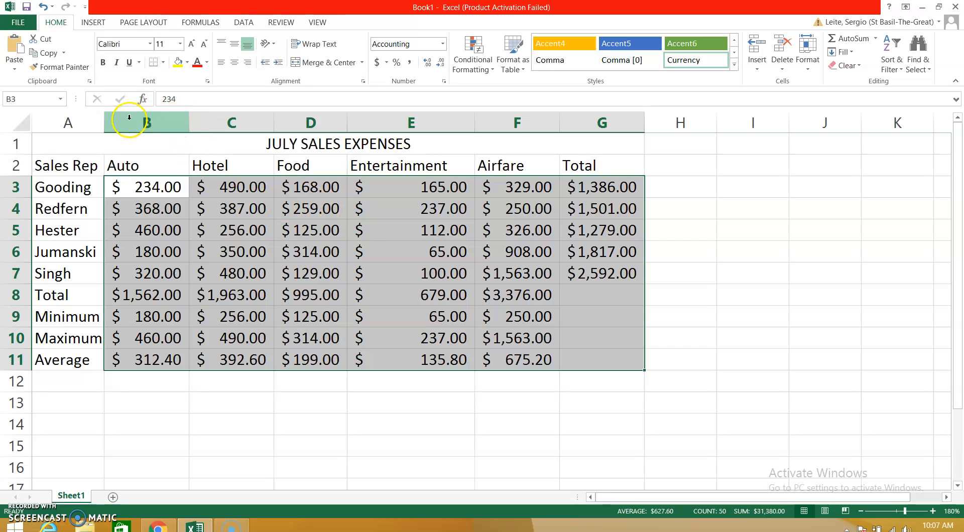
drag(104, 122, 124, 122)
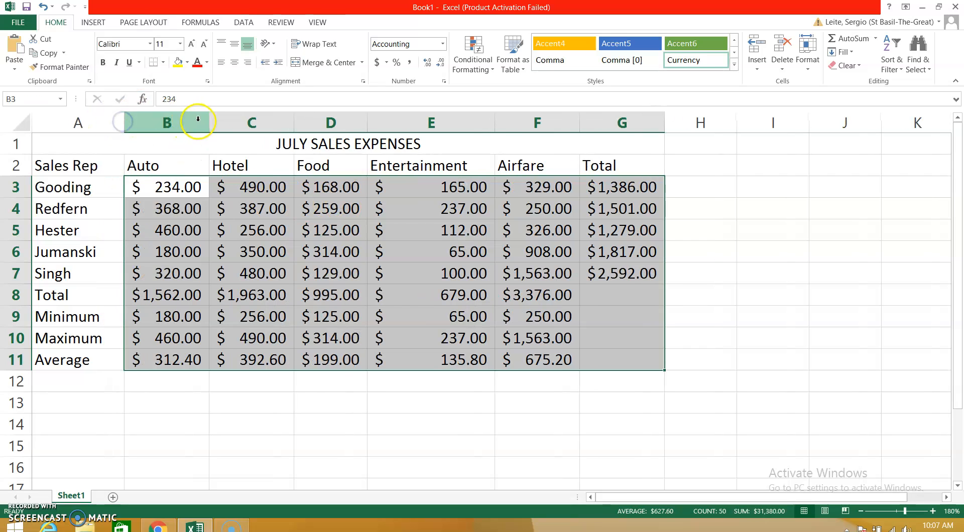
drag(208, 122, 248, 122)
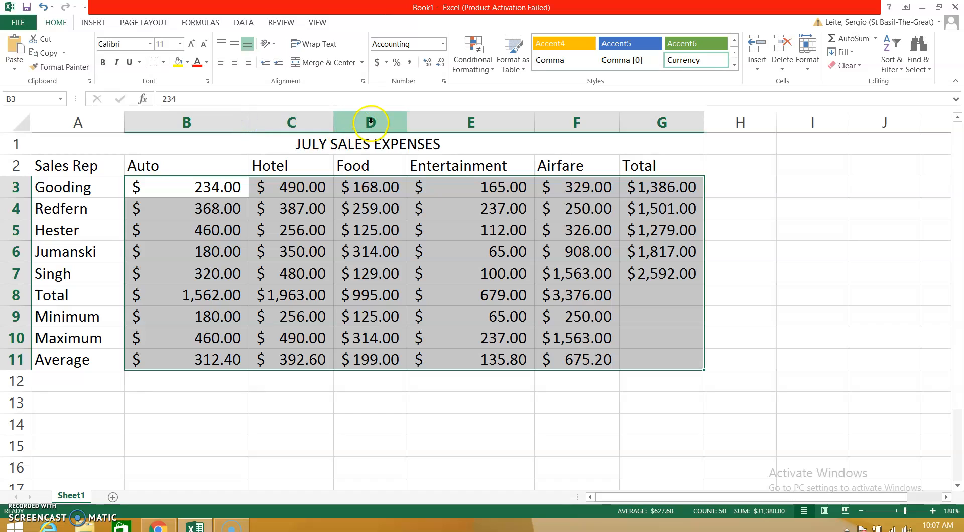
drag(334, 122, 377, 122)
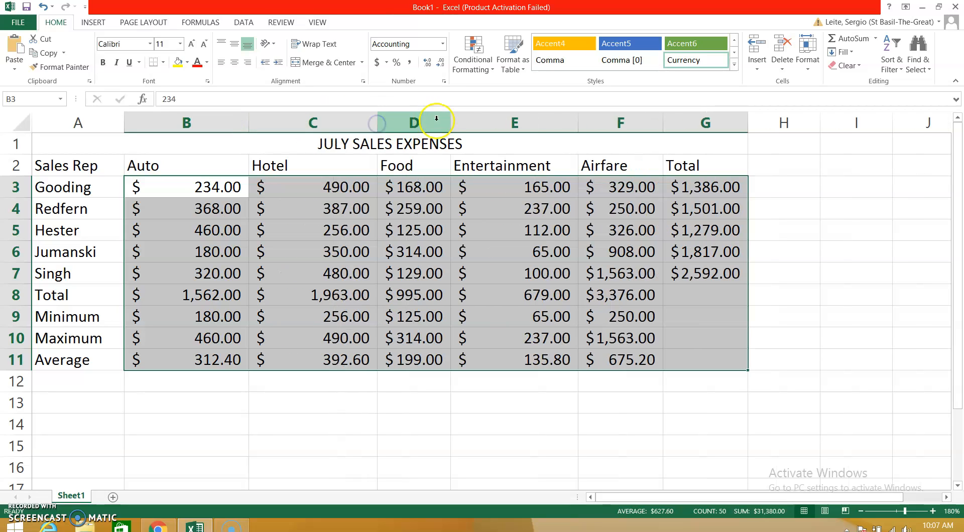
drag(451, 122, 484, 122)
drag(612, 120, 645, 121)
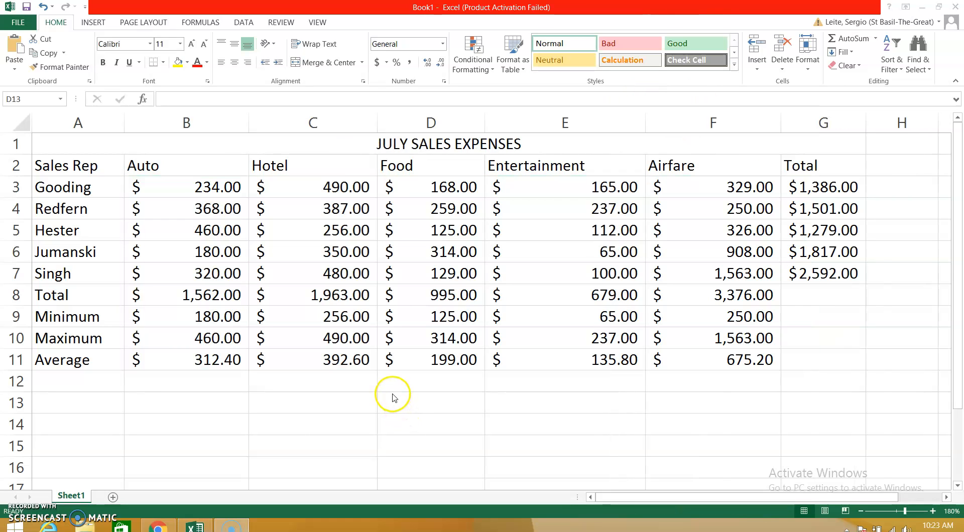
click(392, 398)
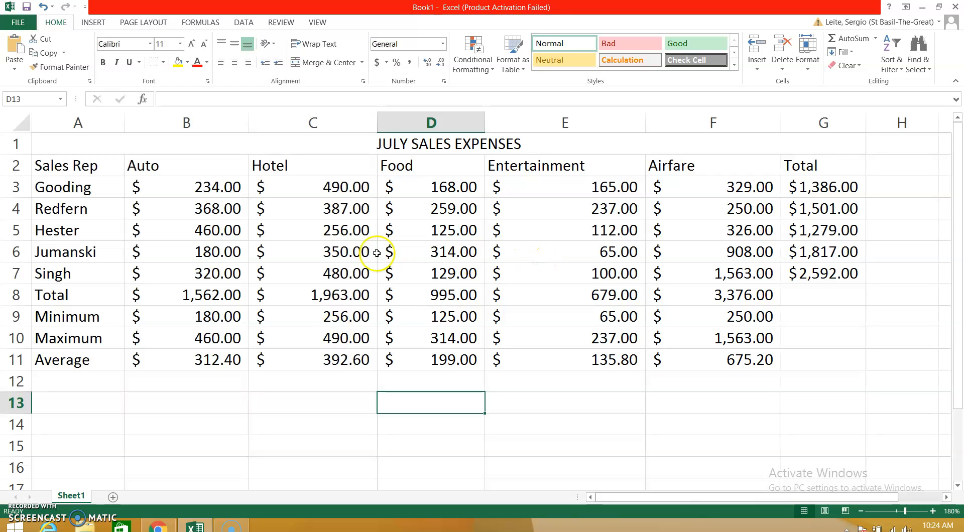
drag(76, 189, 87, 274)
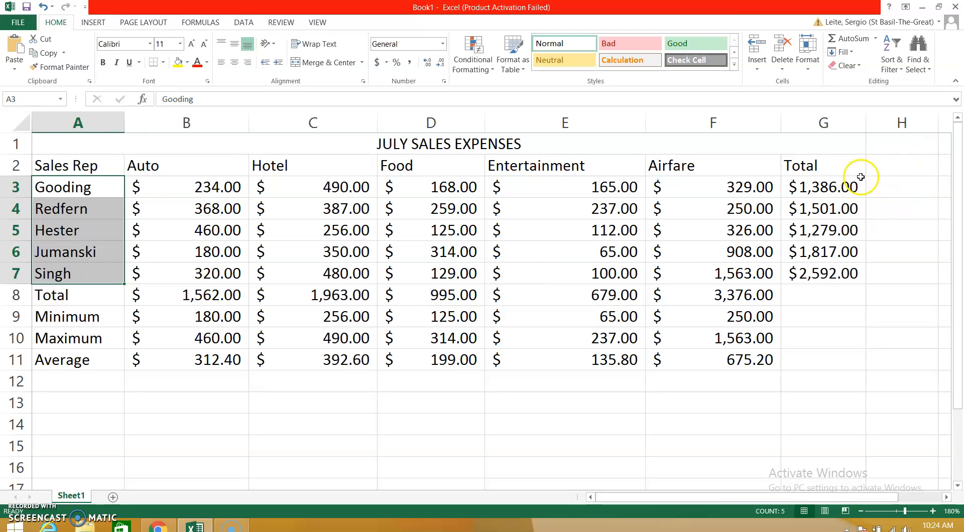
ctrl+drag(815, 187, 834, 271)
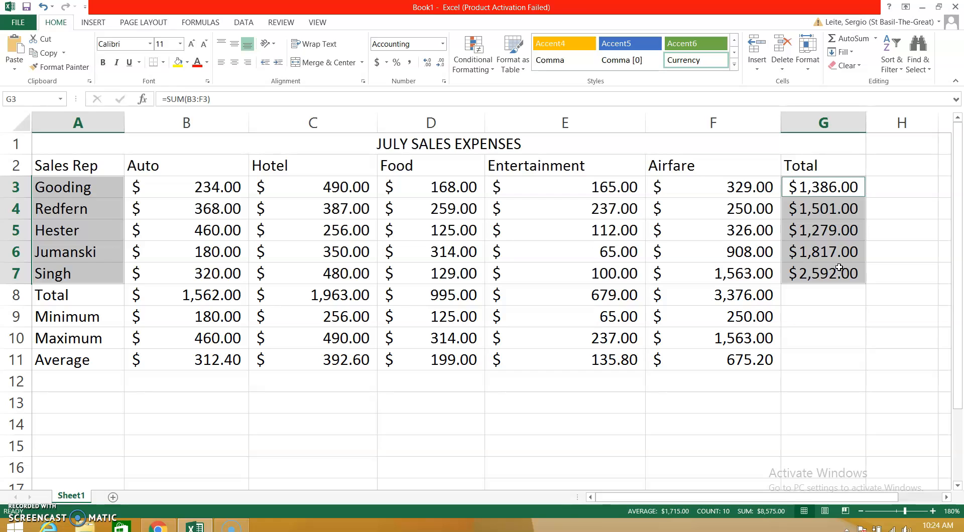
click(82, 186)
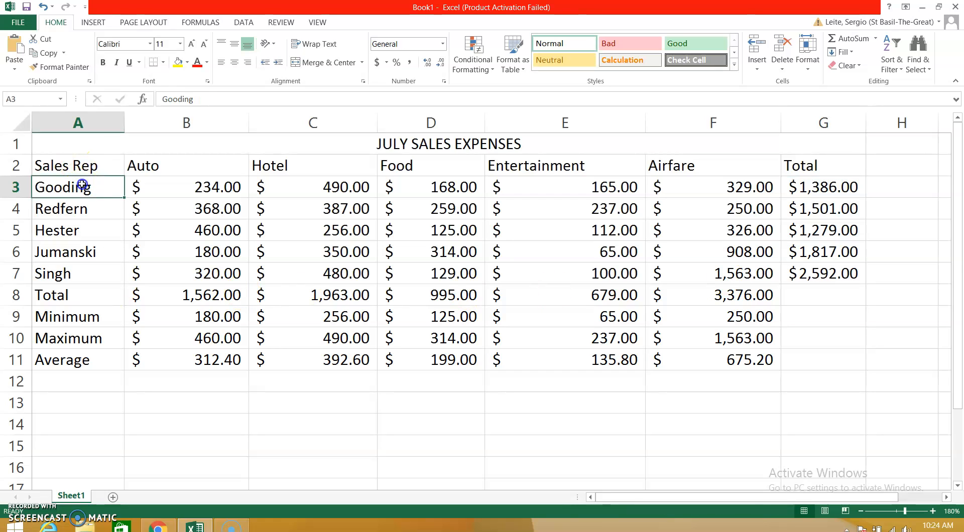
drag(82, 189, 78, 267)
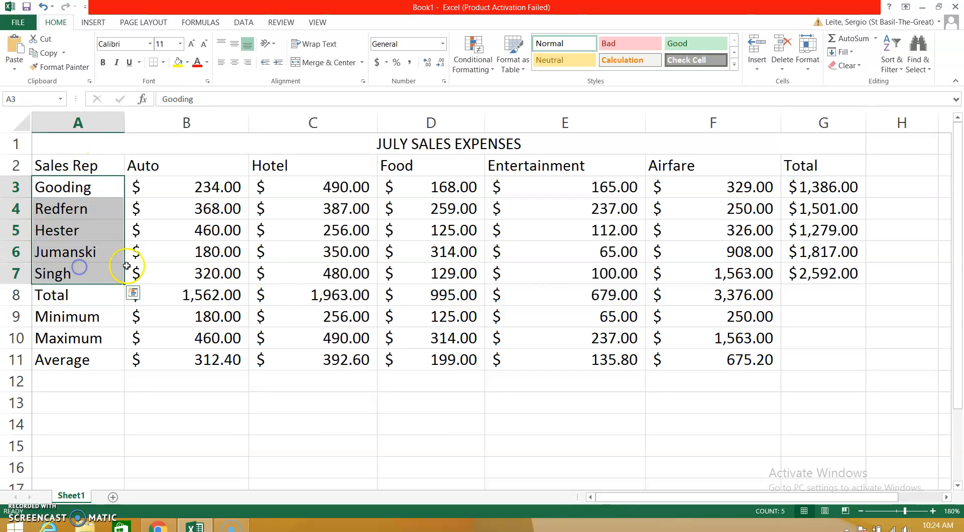
drag(843, 187, 840, 279)
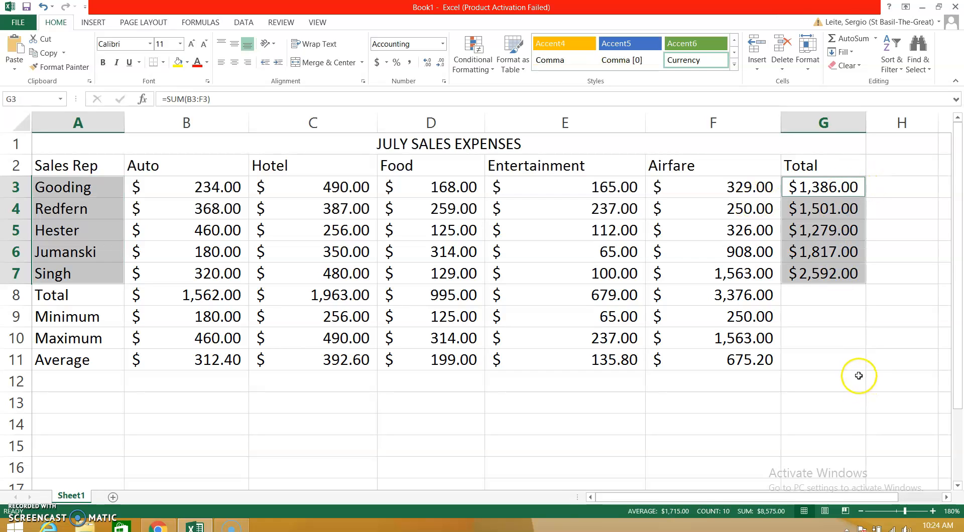
click(271, 415)
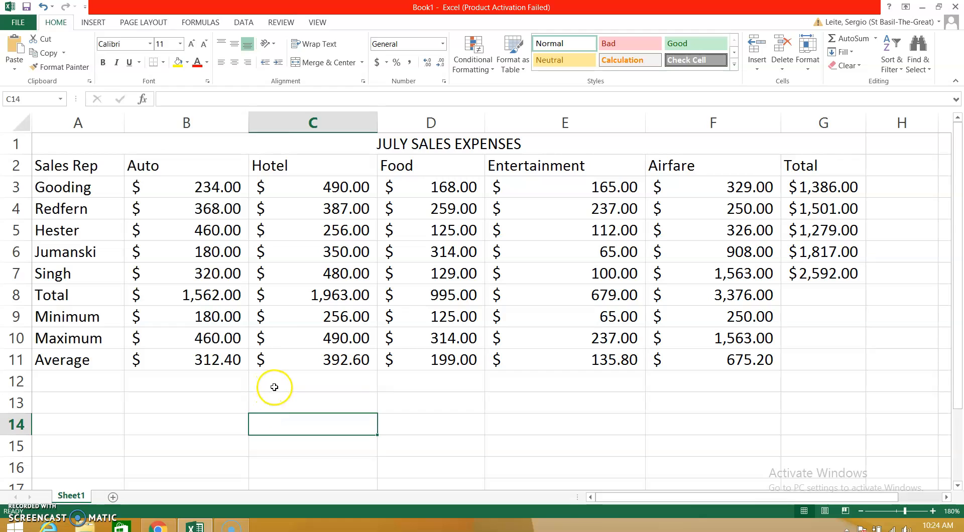
Hide columns B through F and select the sales reps with their totals as one block, A3 to G7
drag(186, 126, 689, 115)
right_click(689, 123)
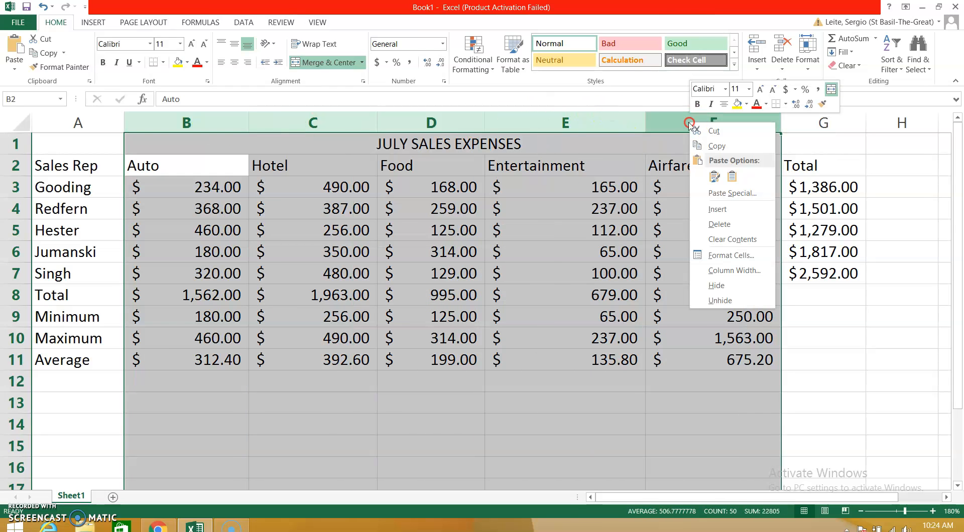
click(723, 285)
click(234, 170)
drag(38, 188, 191, 273)
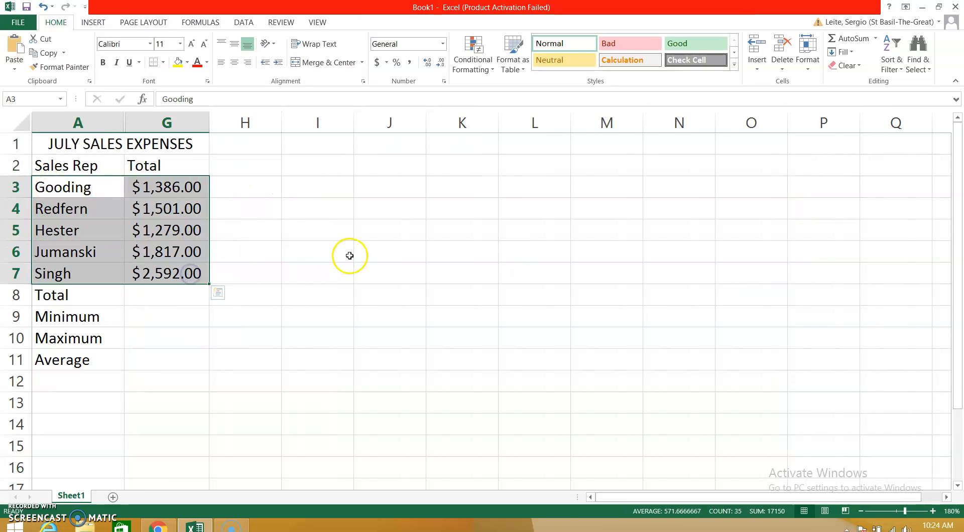
Unhide the columns between A and G and clear the column selection
drag(83, 122, 174, 123)
right_click(175, 123)
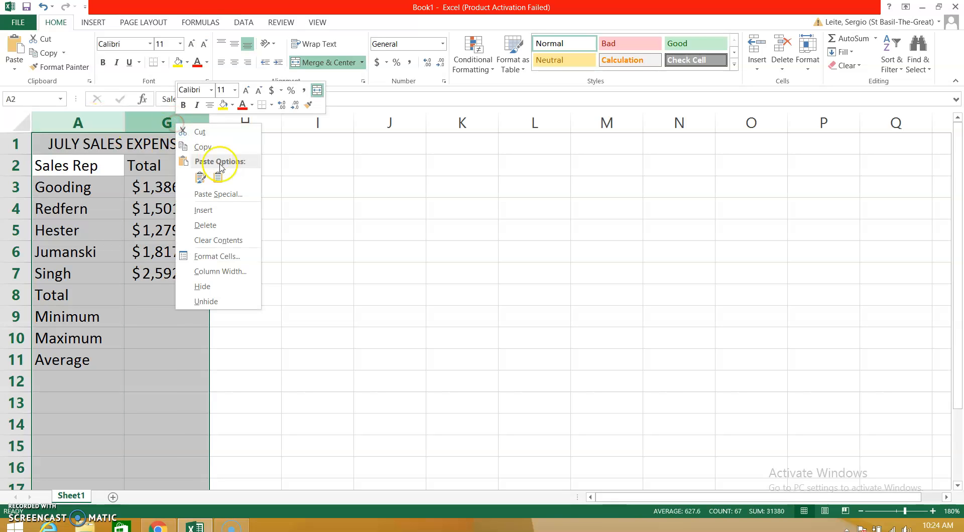
click(213, 301)
click(210, 296)
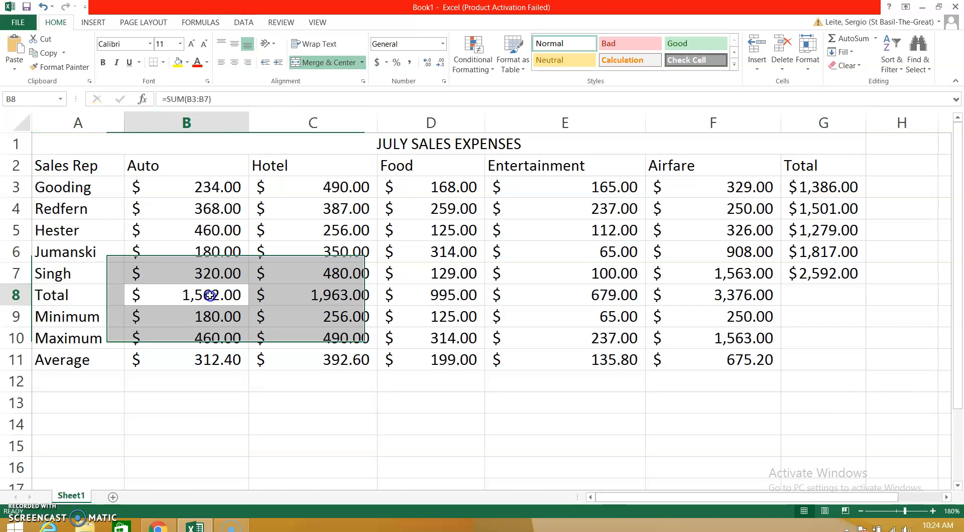
Insert a basic 2-D pie chart from the sales reps in A3:A7 and their totals in G3:G7
drag(70, 187, 85, 273)
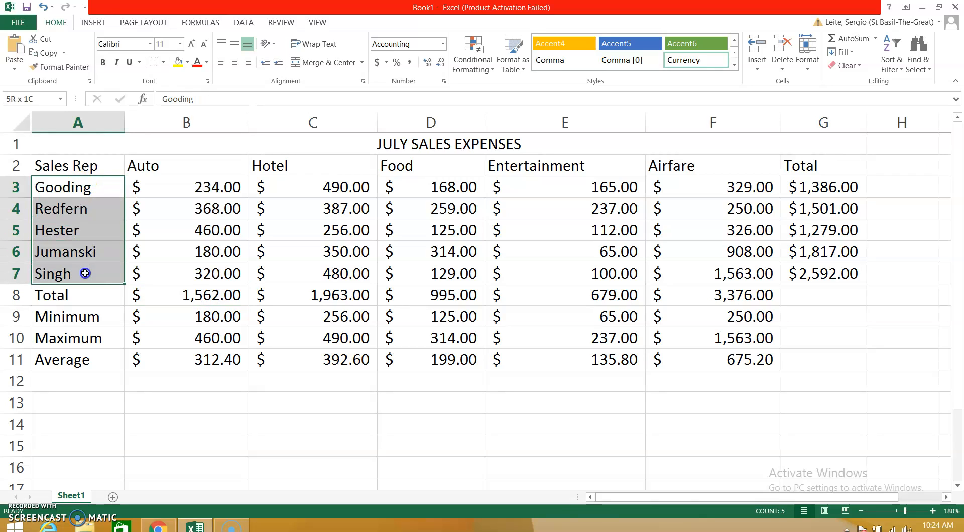
ctrl+drag(852, 190, 833, 273)
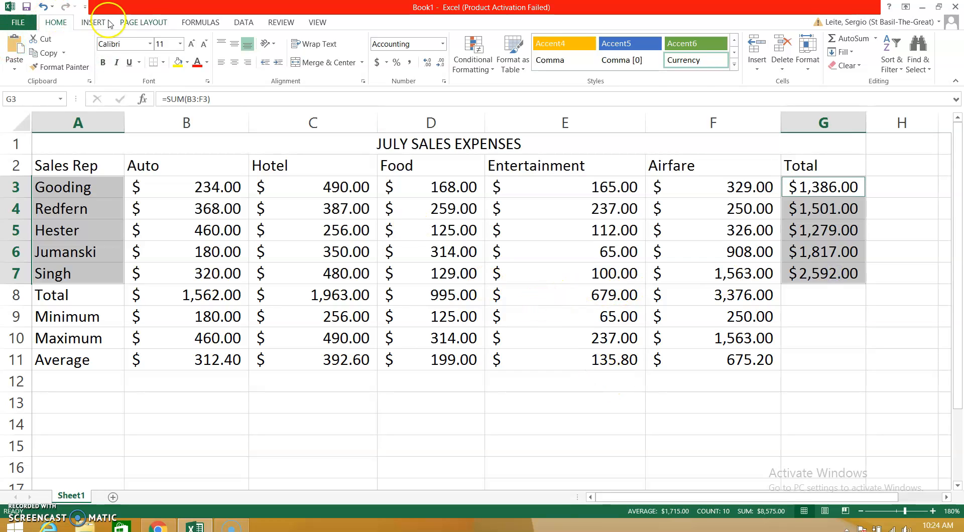
click(93, 22)
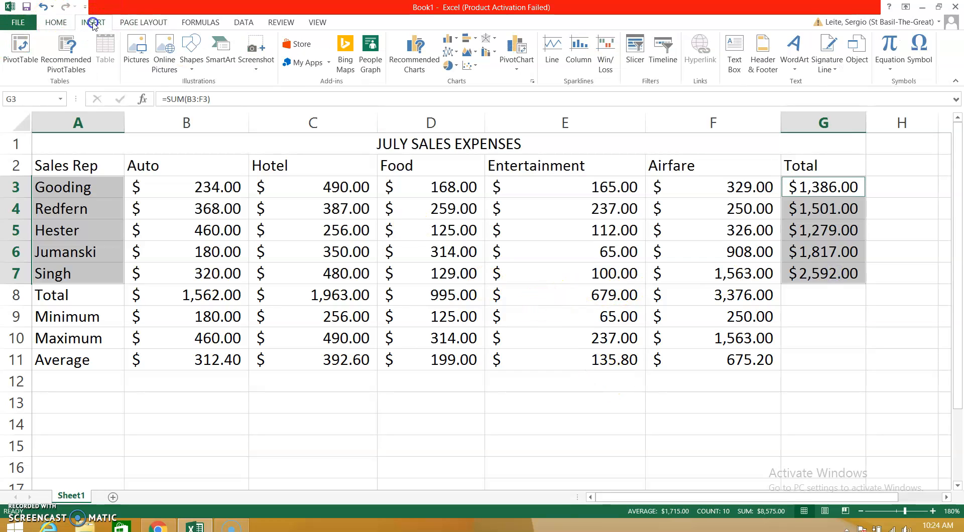
click(455, 66)
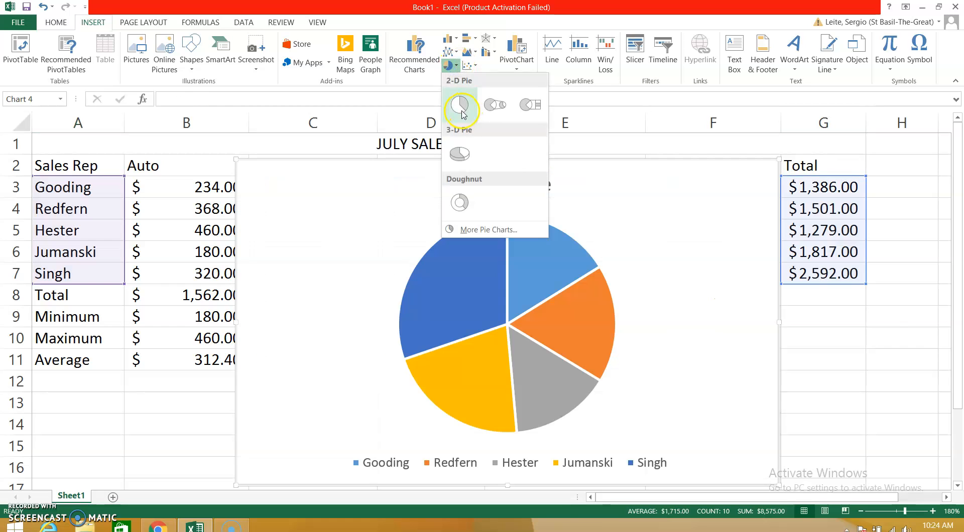
click(460, 105)
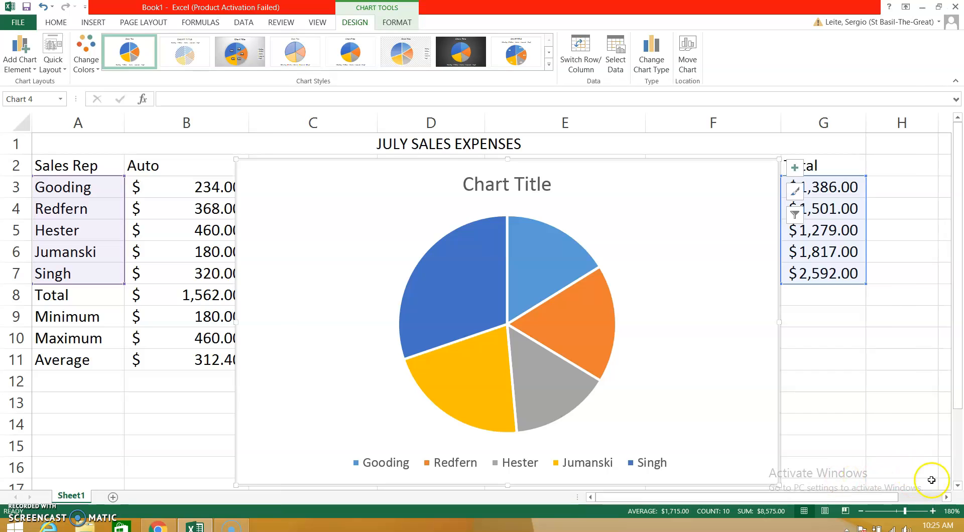
Move the pie chart below the table, starting at A13, and title it "Summary of Staff Travel Expenses"
scroll(958, 490, down, 4)
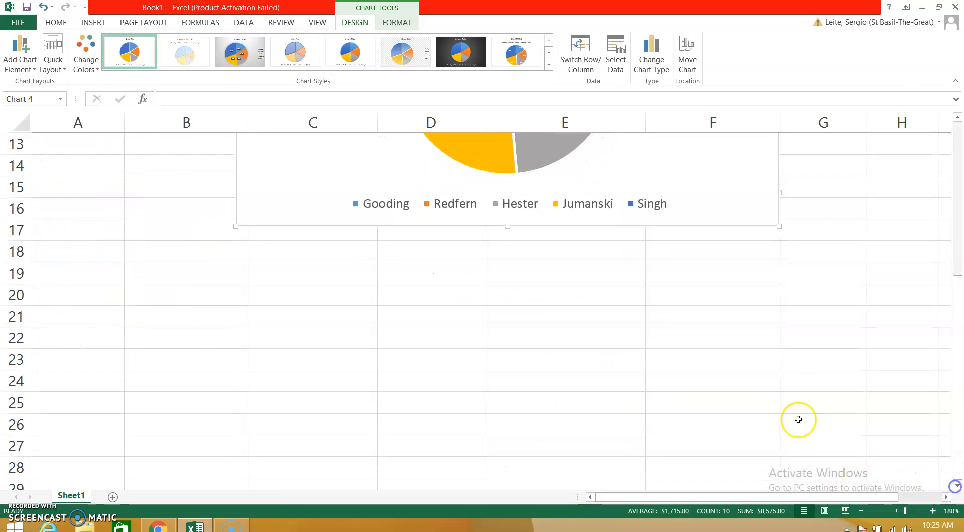
drag(279, 216, 69, 461)
click(306, 170)
drag(347, 166, 215, 163)
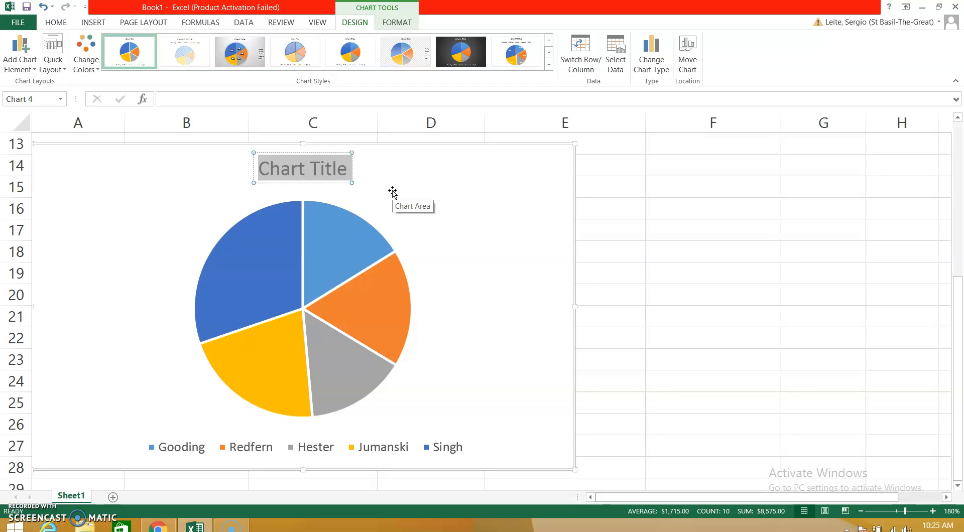
text(Summary of Staff Travel Expenses)
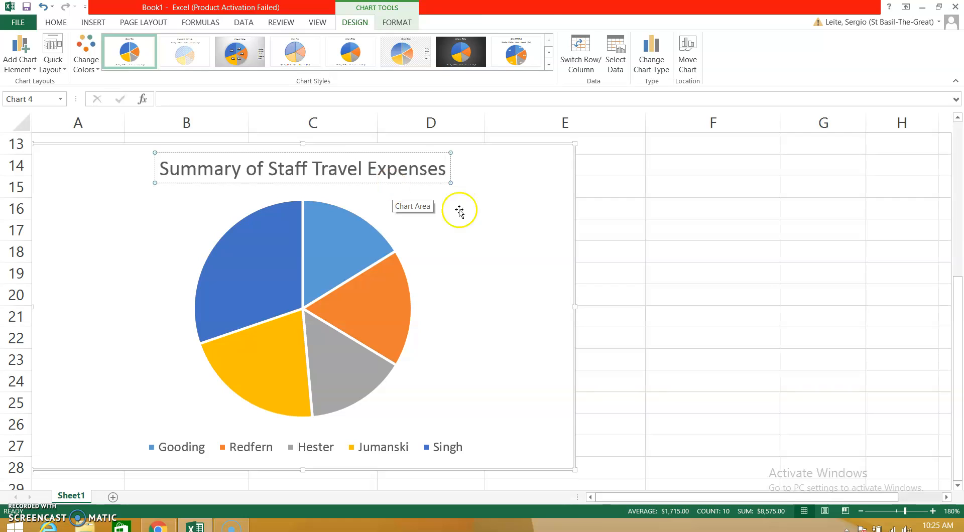
click(451, 263)
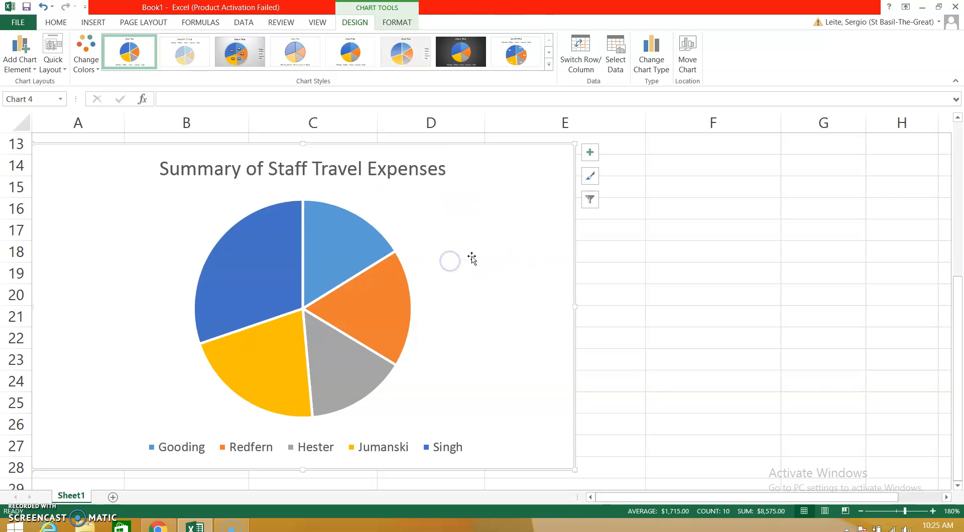
Add data labels to the pie chart that show the percentage instead of the value
click(29, 68)
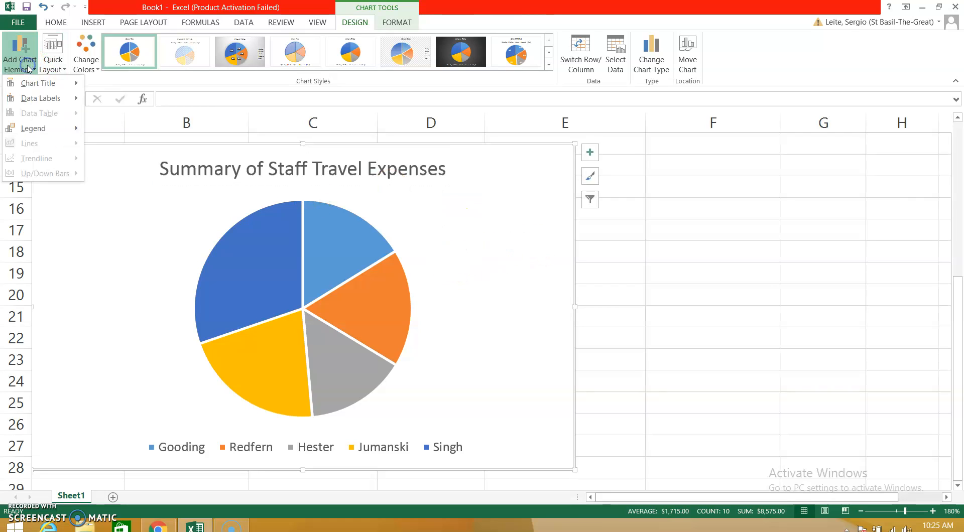
click(49, 99)
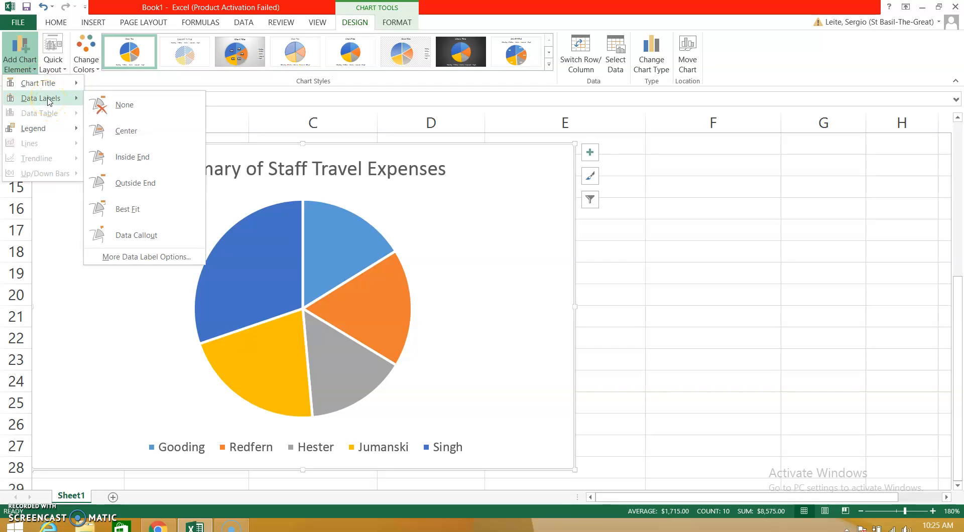
click(148, 242)
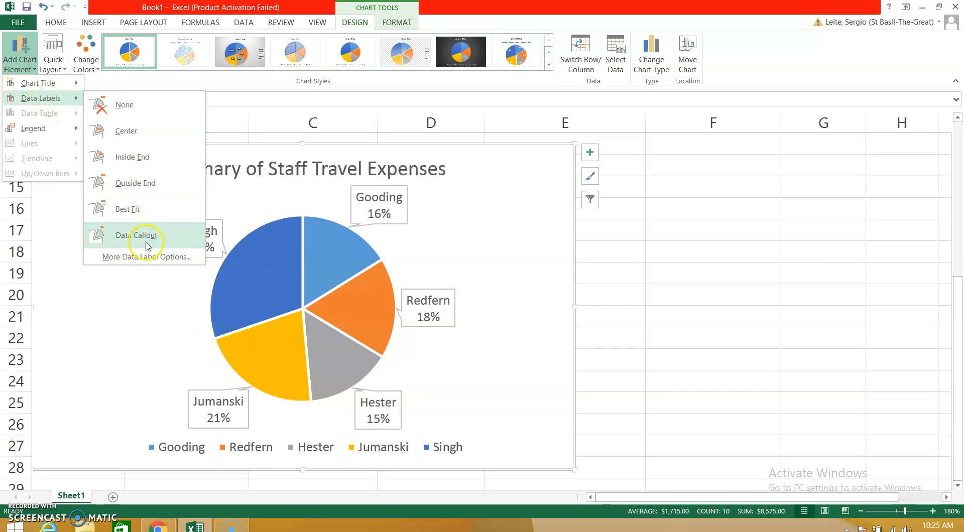
click(144, 257)
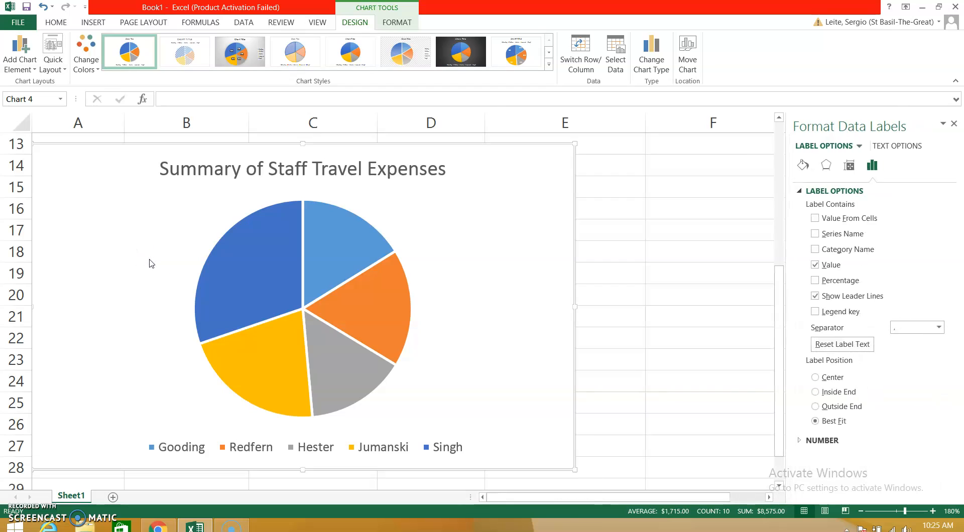
click(815, 280)
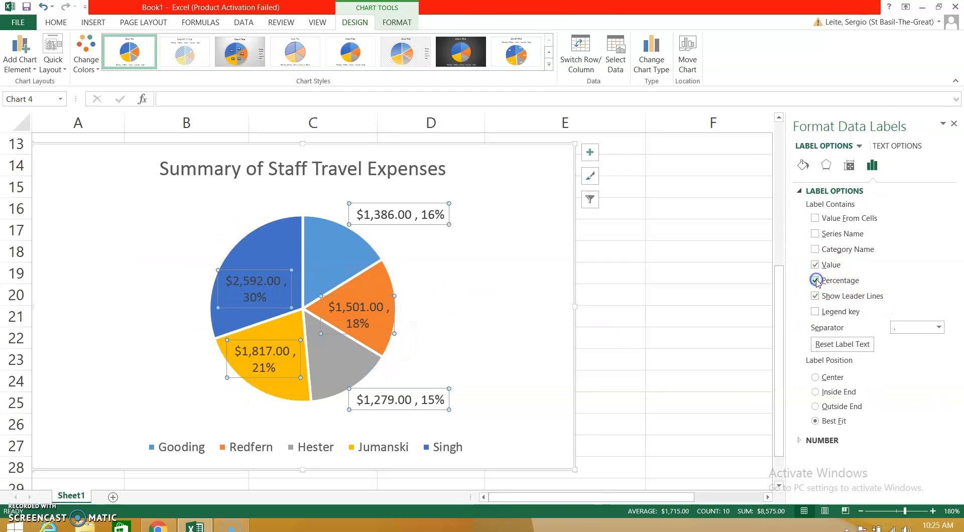
click(815, 264)
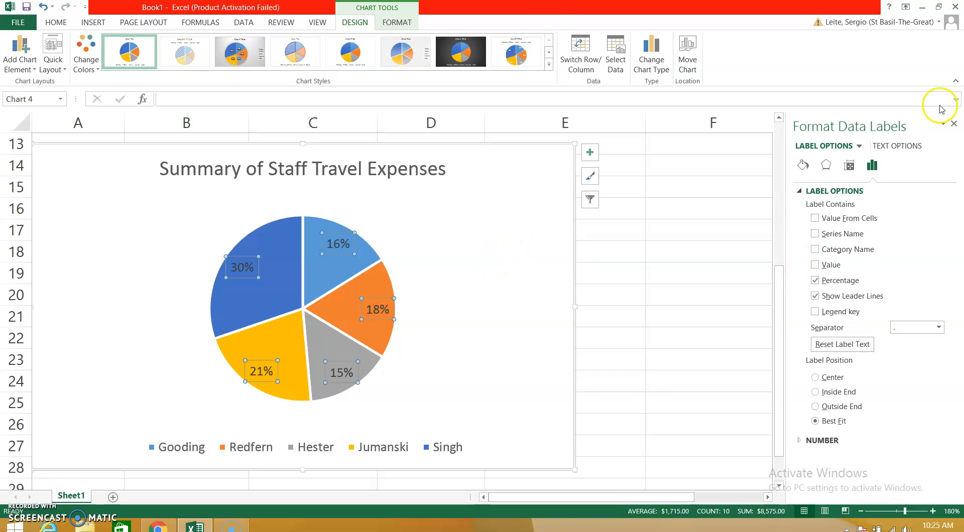
click(953, 124)
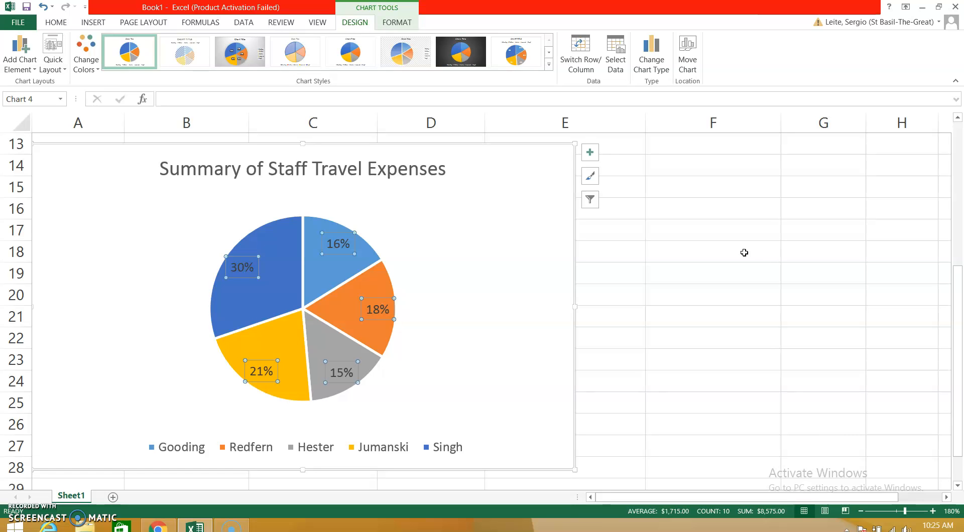
Select the expense headings B2:F2 together with the summary figures B8:F10, and clear the selection
scroll(745, 274, up, 4)
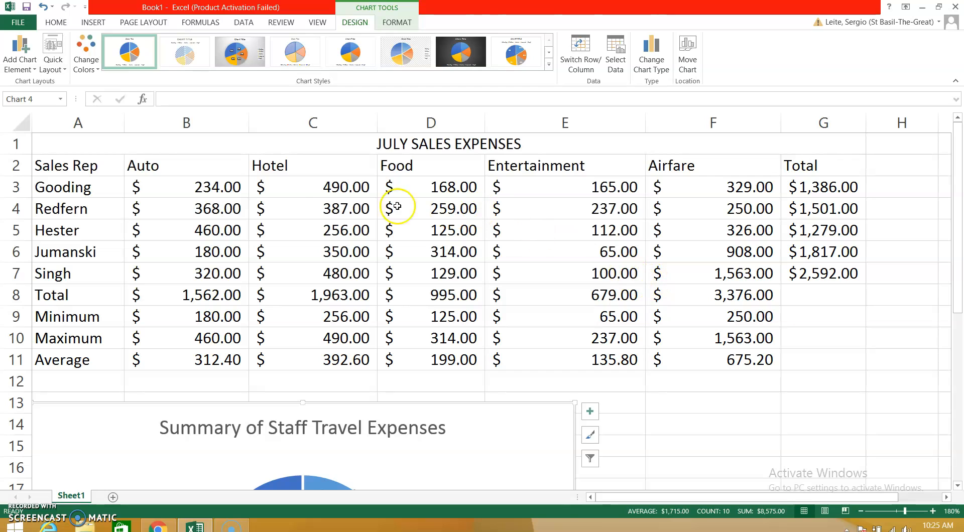
drag(163, 166, 683, 163)
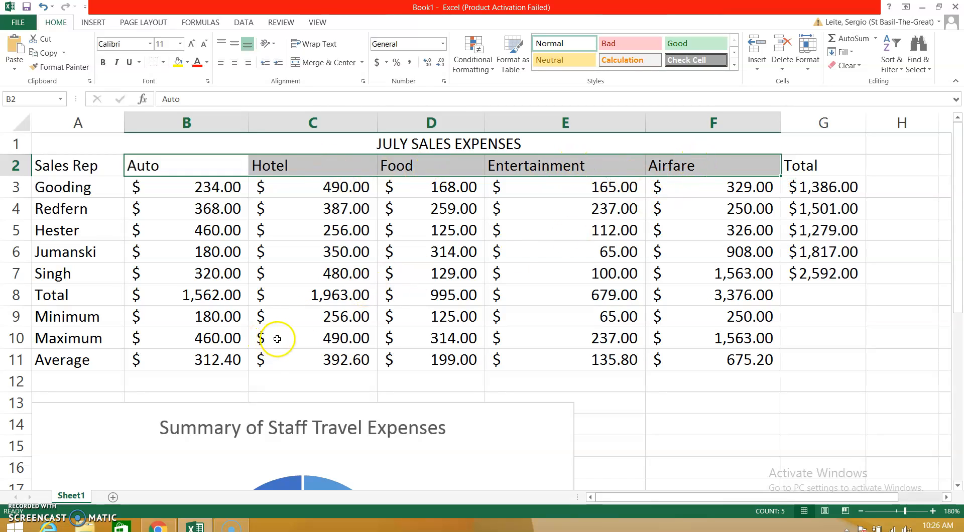
drag(191, 296, 702, 344)
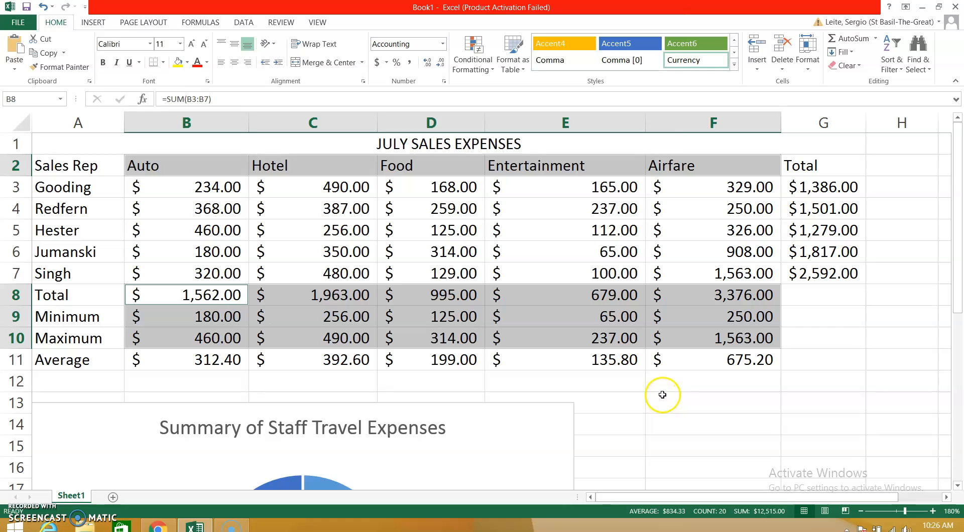
click(665, 390)
Hide rows 3 through 7 and select the headings with the total, minimum and maximum figures as one block, B2 to F10
drag(18, 186, 15, 274)
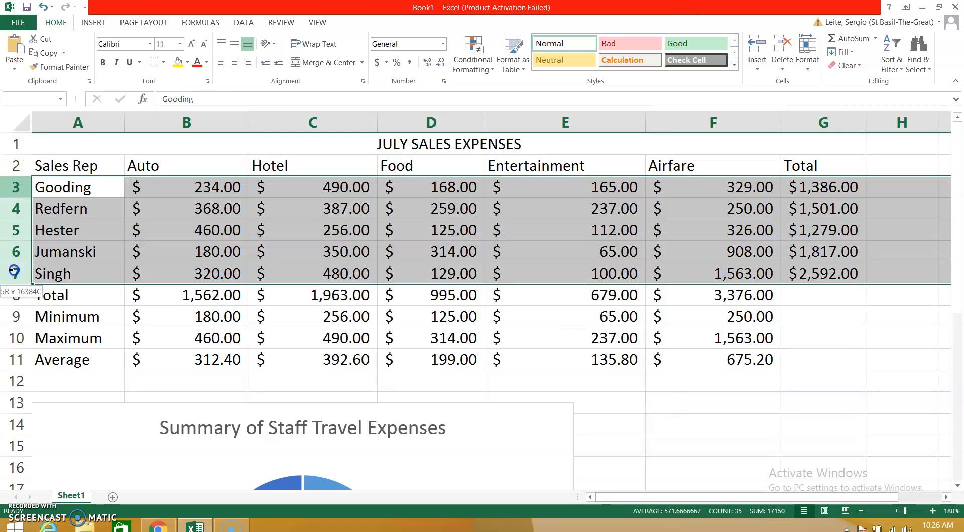
right_click(16, 229)
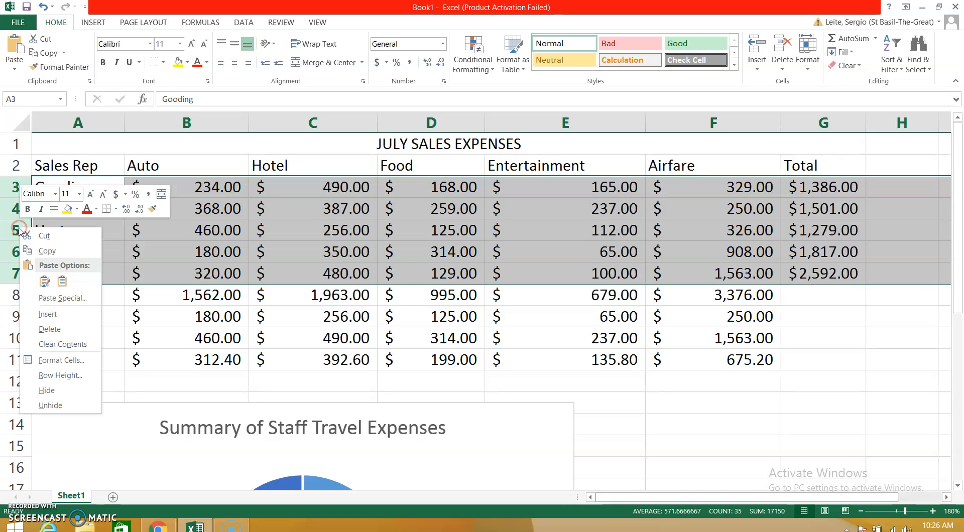
click(67, 385)
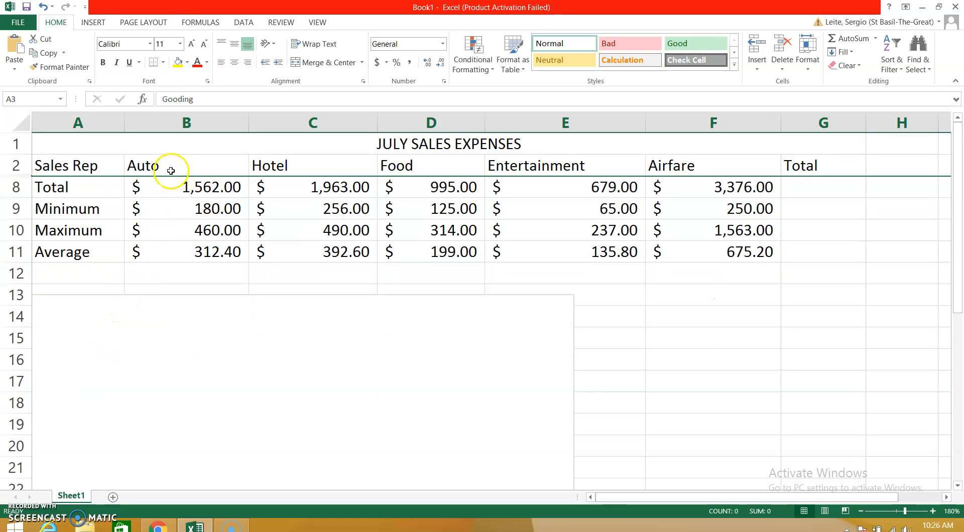
drag(173, 166, 718, 230)
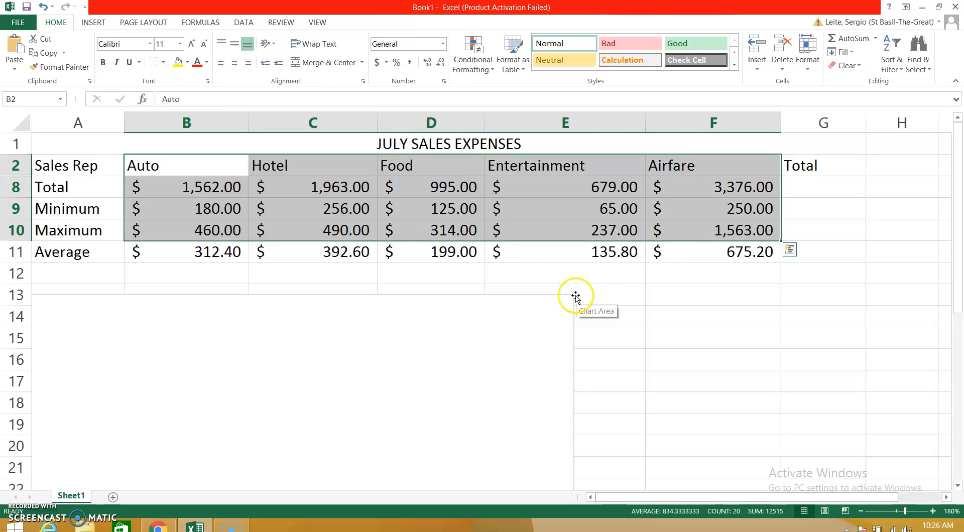
Unhide the rows between 2 and 8 and clear the row selection
drag(16, 165, 16, 180)
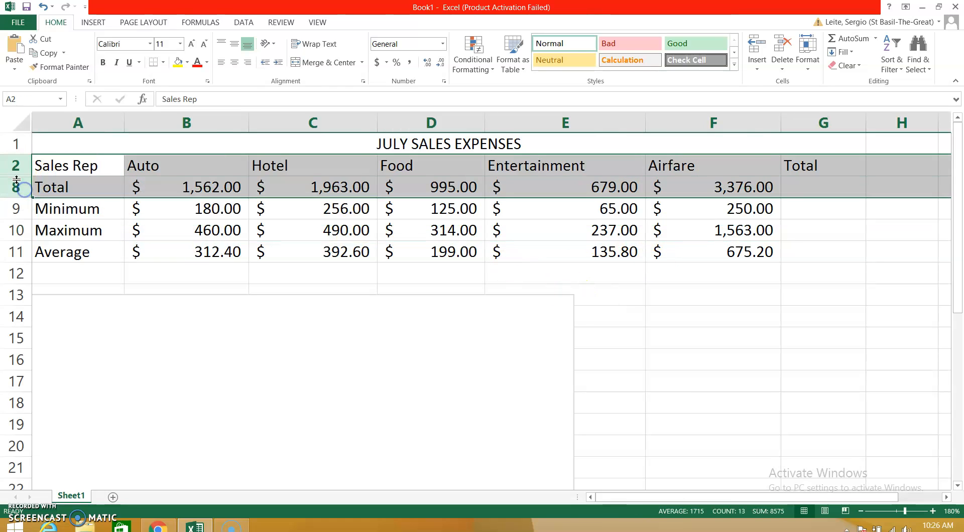
right_click(16, 180)
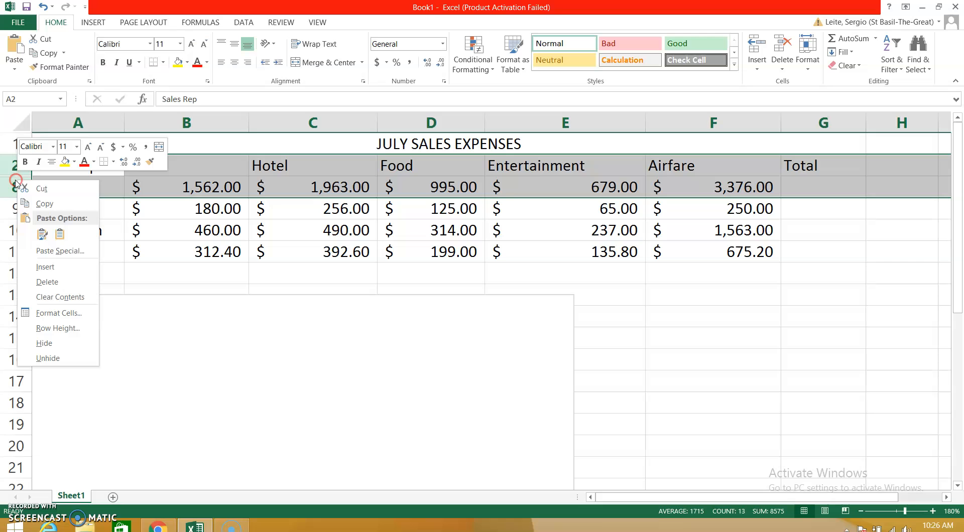
click(57, 360)
click(269, 361)
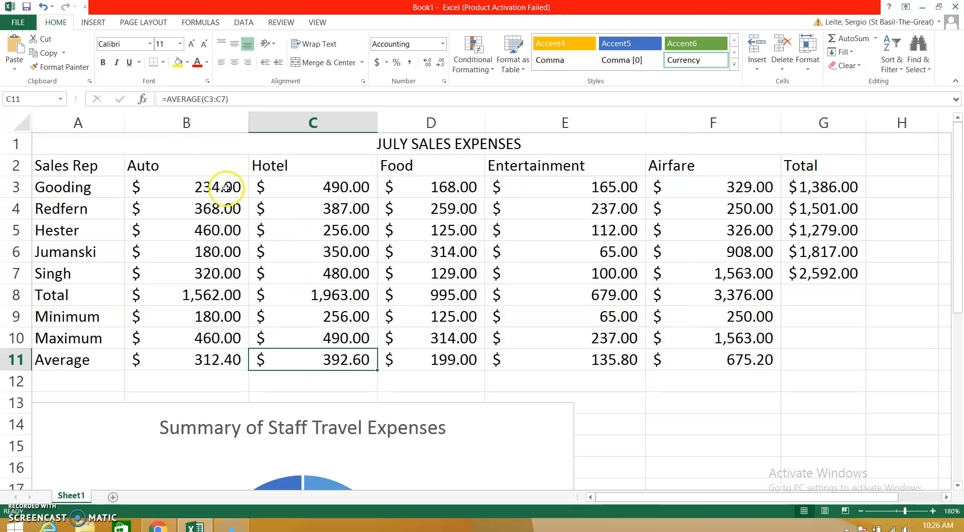
Insert a 2-D clustered column chart from the headings B2:F2 and the total, minimum and maximum figures B8:F10
drag(207, 165, 702, 163)
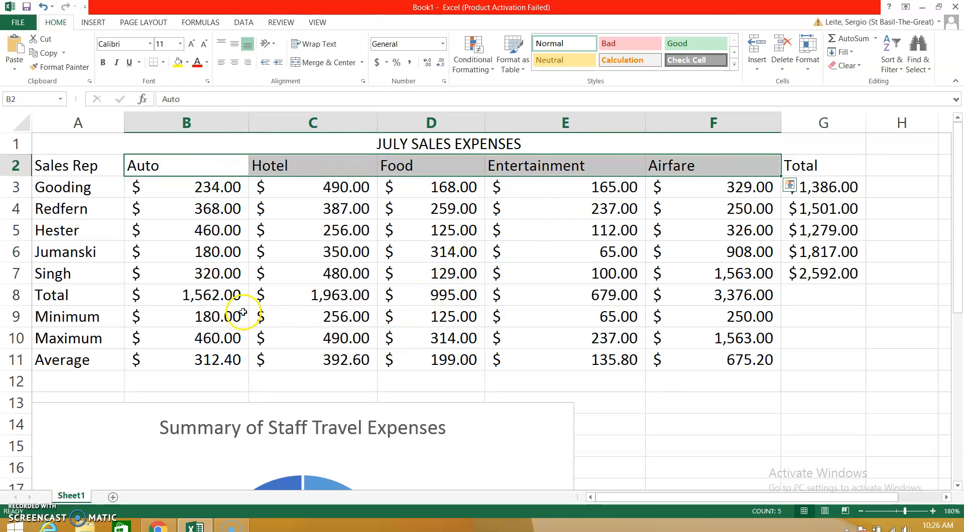
drag(222, 292, 739, 338)
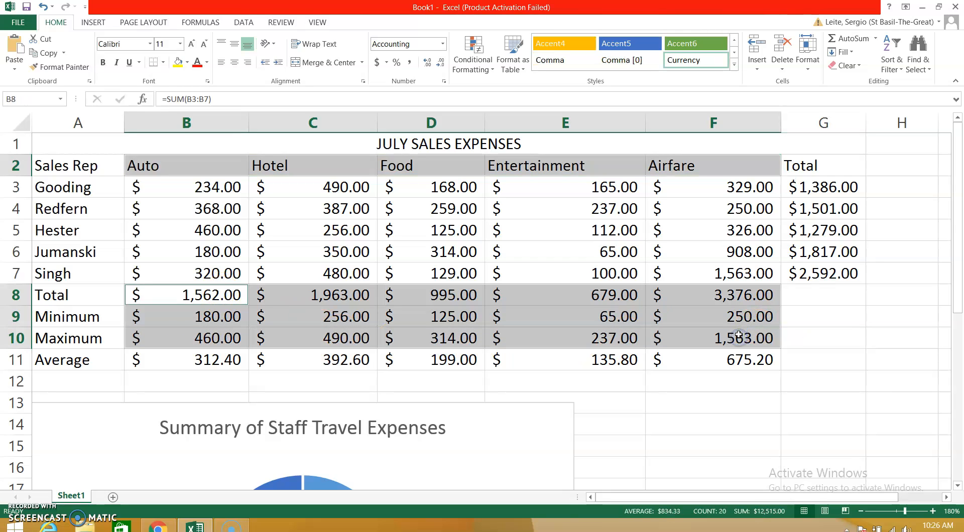
click(100, 23)
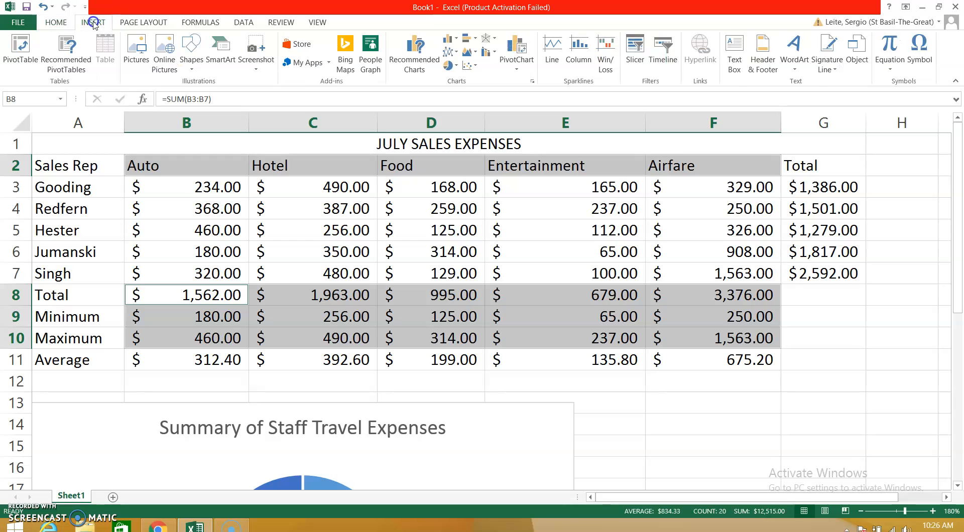
click(458, 40)
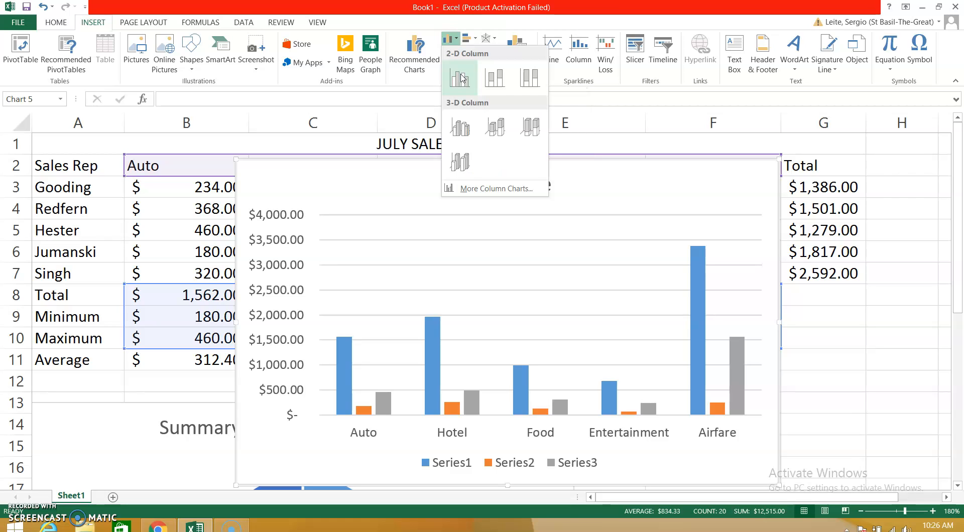
click(461, 78)
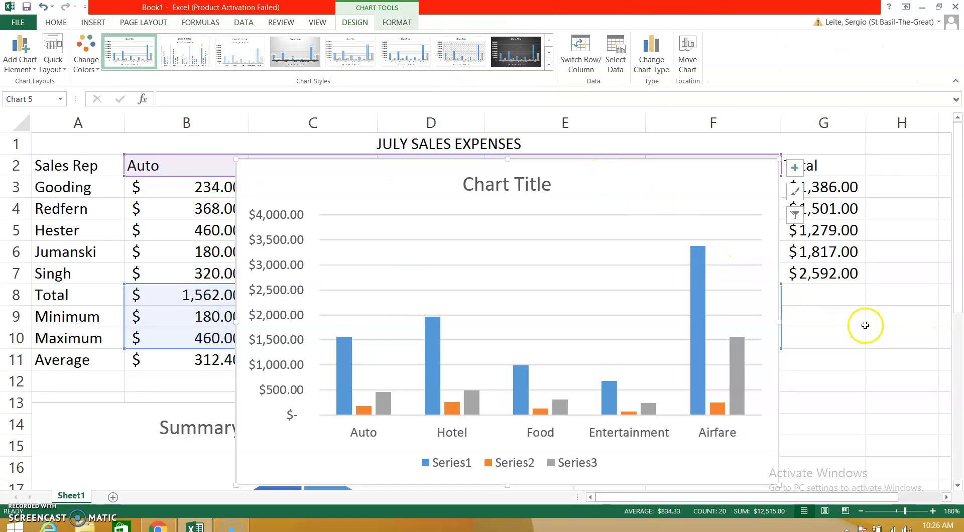
Move the column chart below the pie chart, aligned with the sheet's left edge and starting at row 29
click(958, 486)
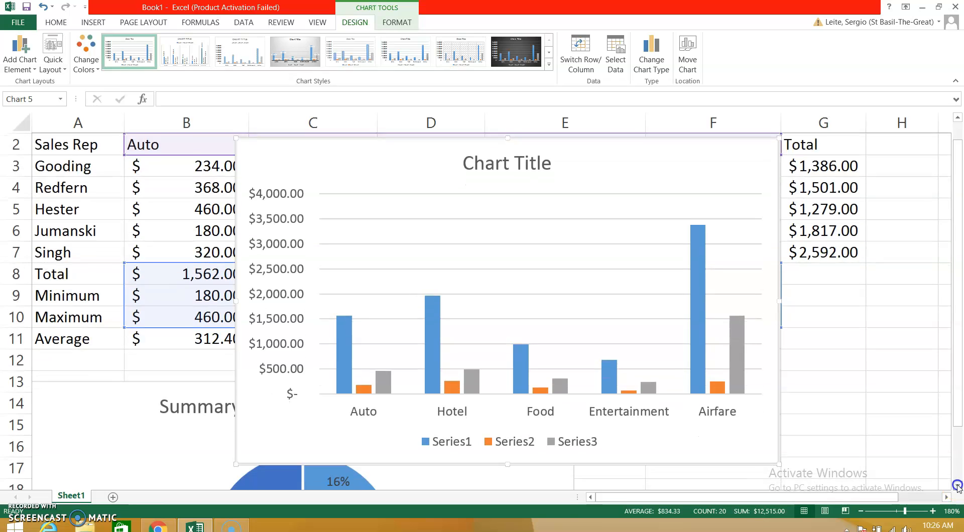
drag(366, 142, 178, 505)
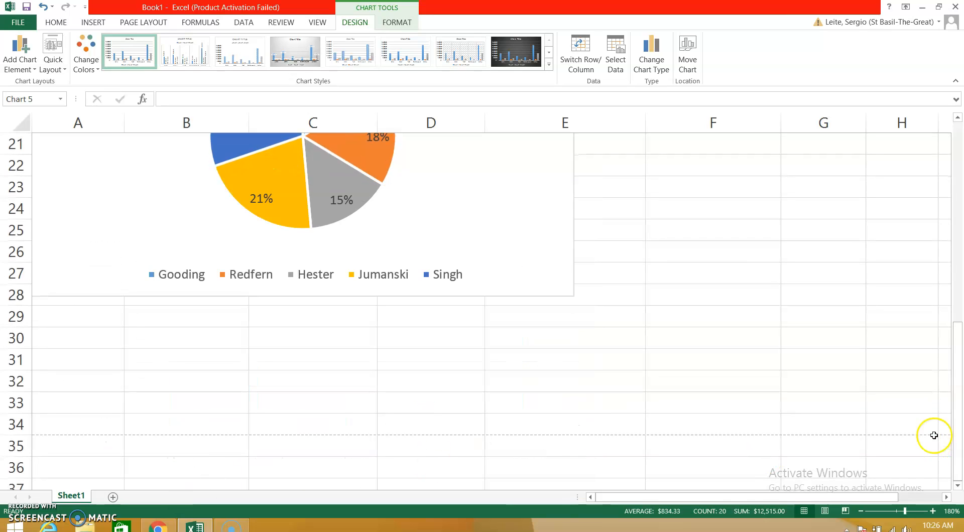
drag(957, 420, 959, 260)
drag(704, 370, 544, 483)
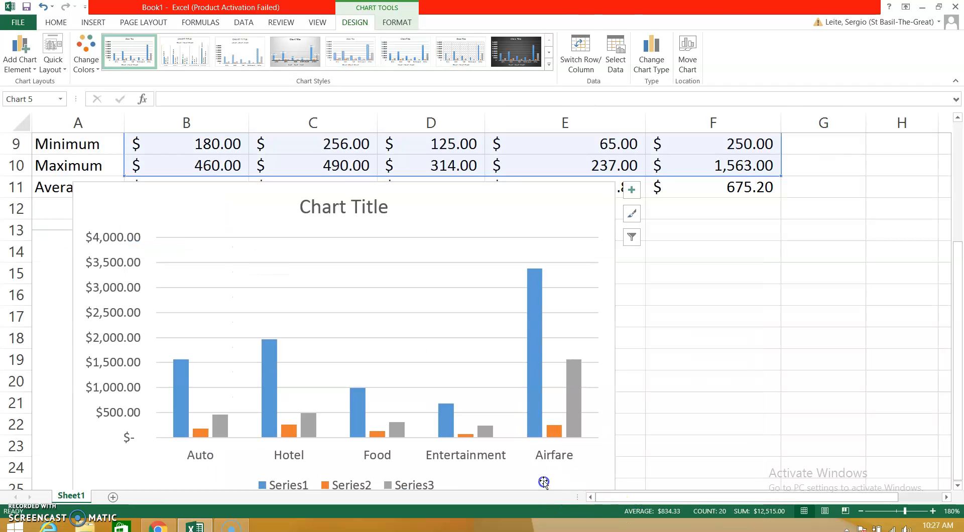
click(957, 486)
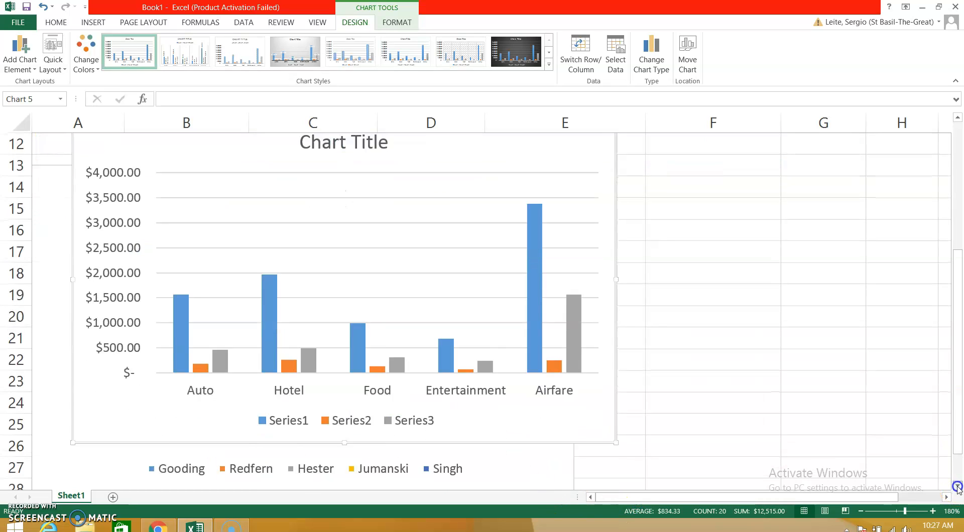
drag(535, 267, 517, 470)
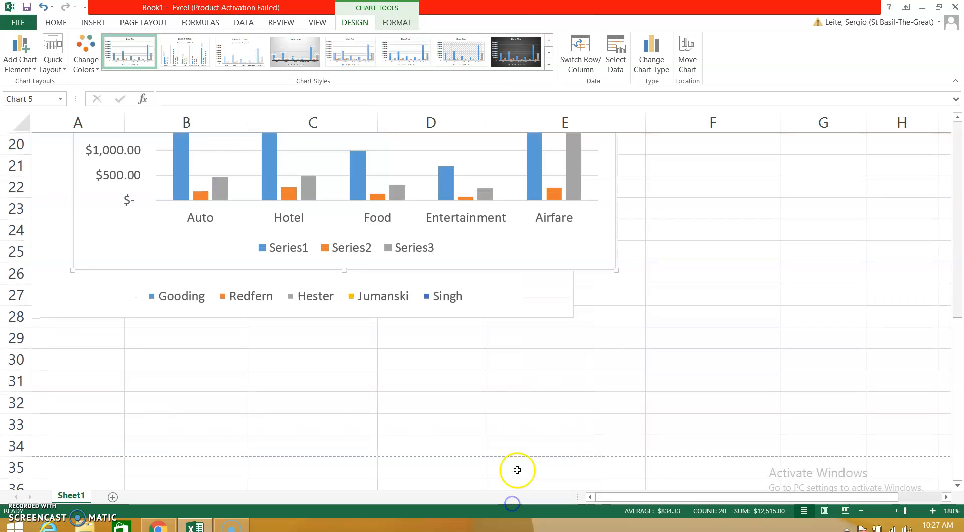
click(958, 485)
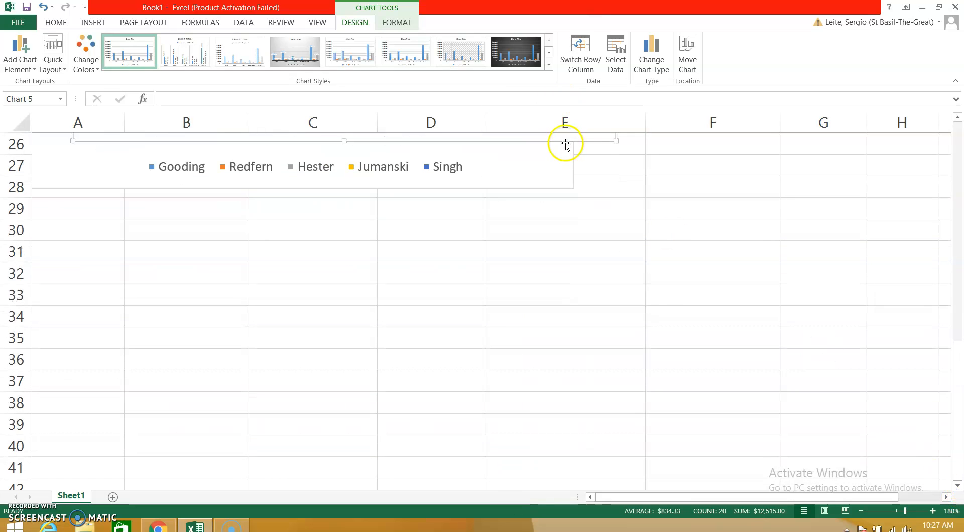
mouse_move(561, 136)
mouse_down()
mouse_move(536, 319)
mouse_move(532, 489)
mouse_move(523, 409)
mouse_up()
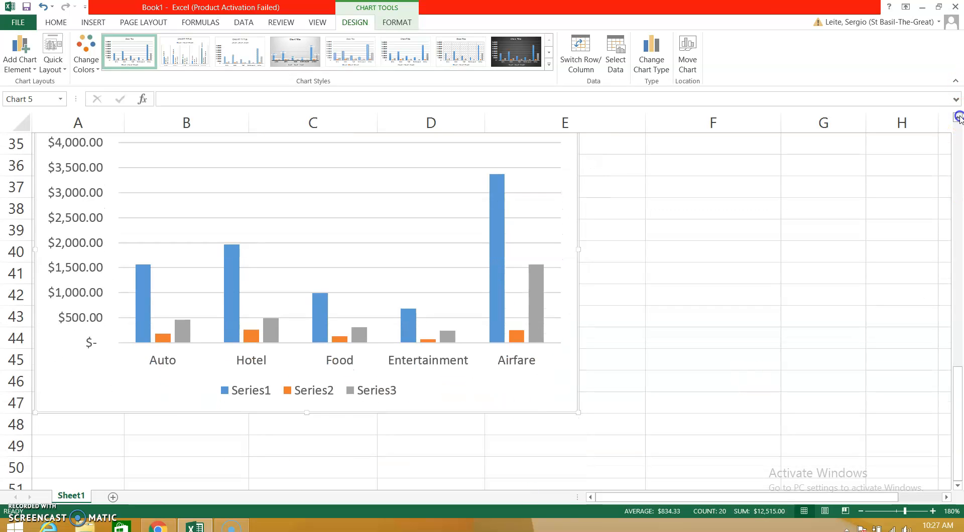
click(958, 117)
drag(522, 247, 505, 177)
Replace the column chart's placeholder title with "Travel Expenses by Category"
click(334, 187)
drag(346, 190, 257, 191)
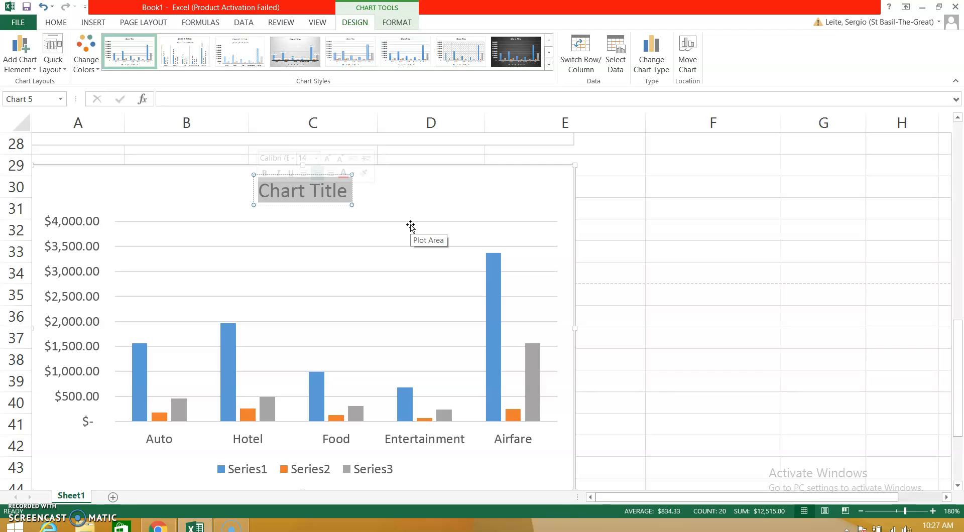
text(Travel Exp)
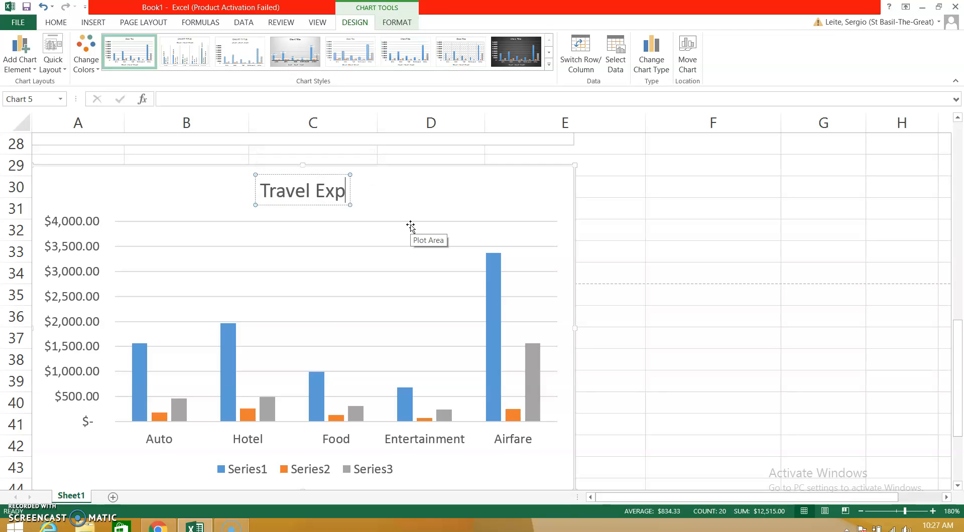
text(enses)
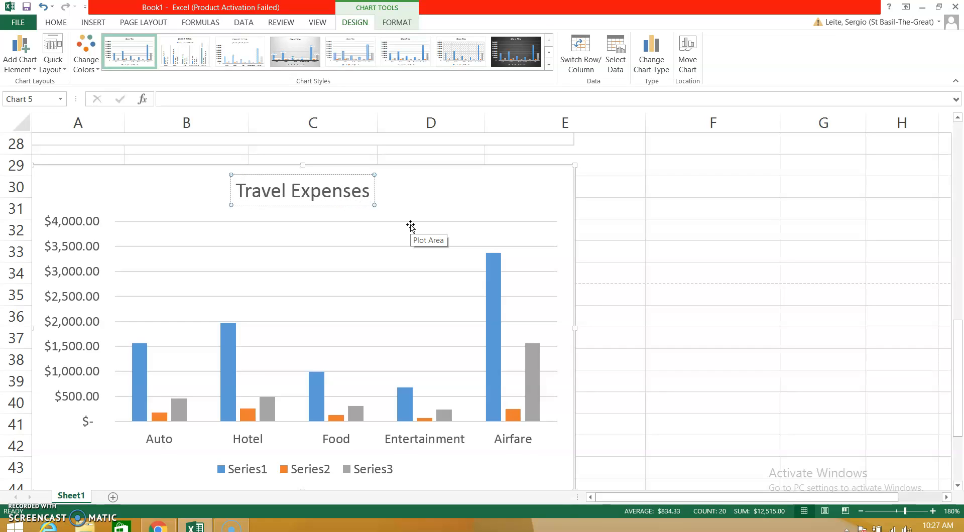
text( by)
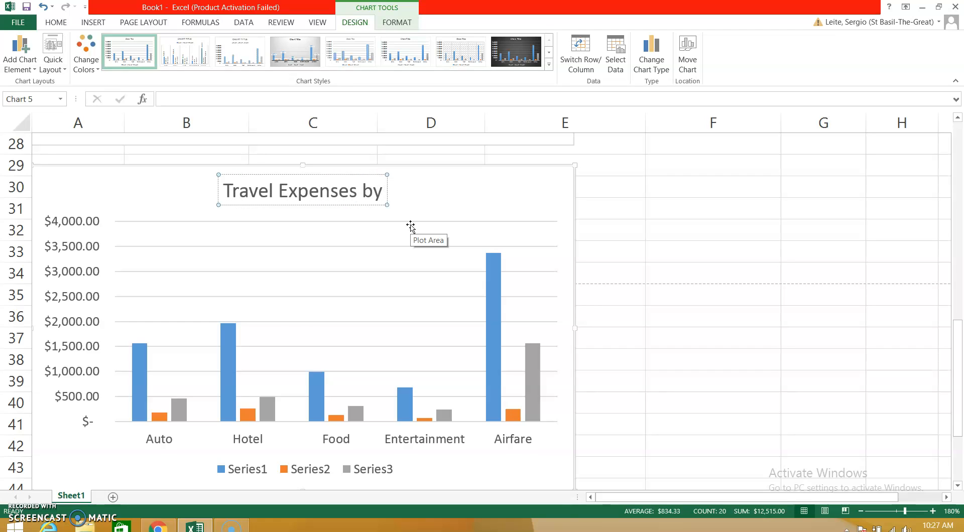
text( Category)
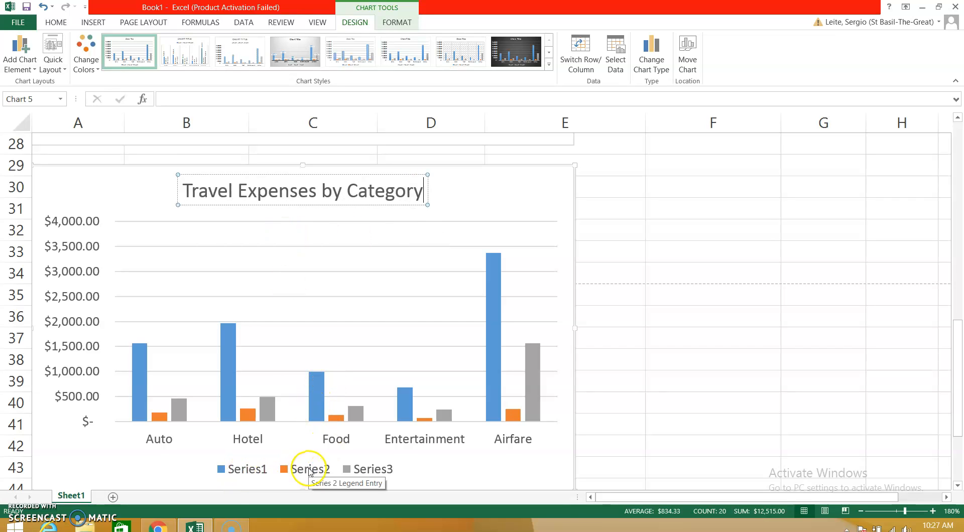
Open the column chart's data source settings and rename Series1 as "Total"
click(386, 472)
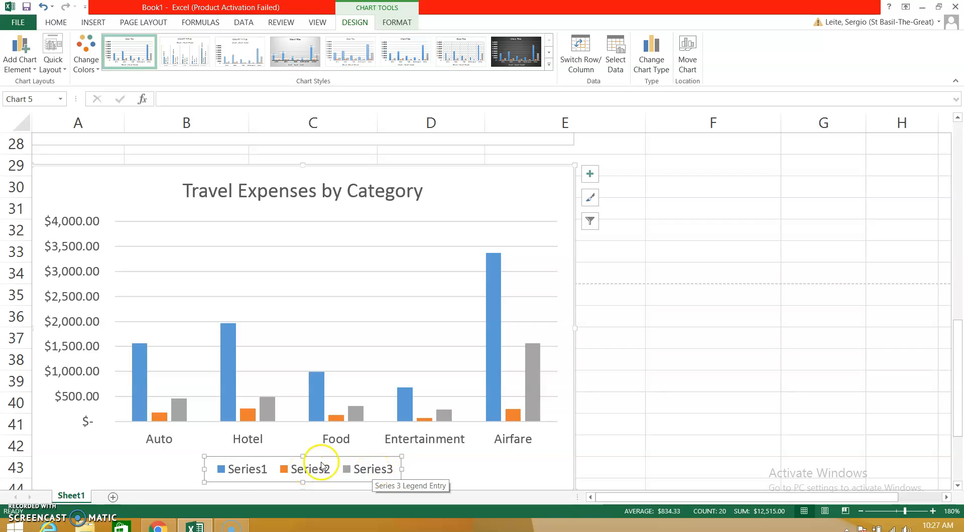
click(620, 56)
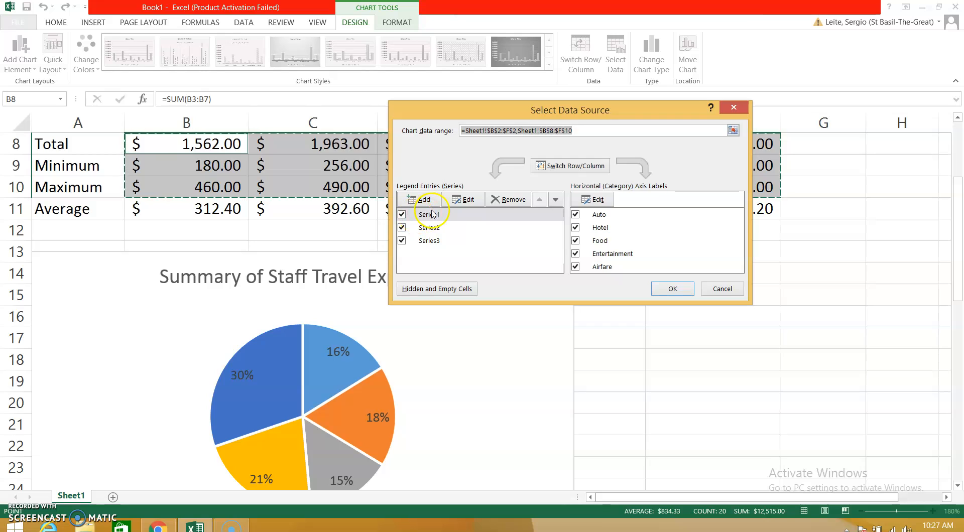
click(432, 215)
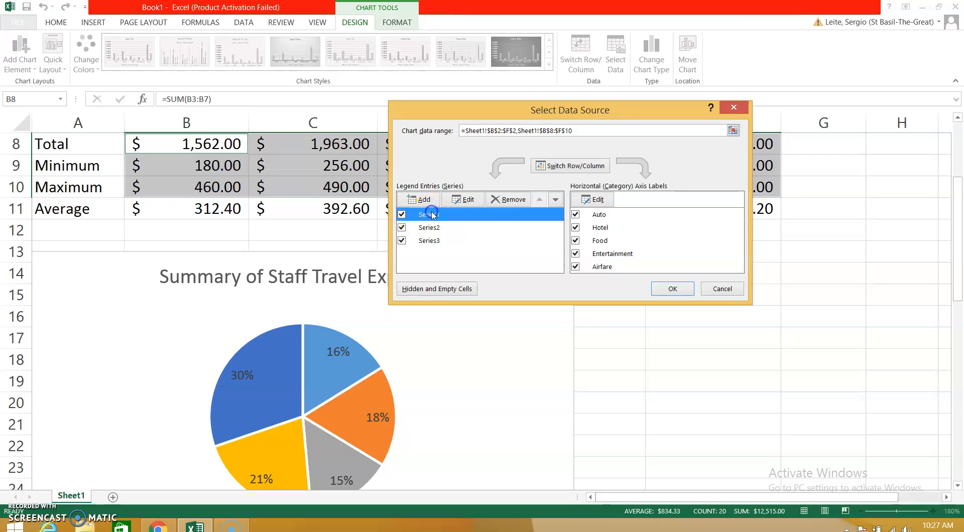
click(467, 200)
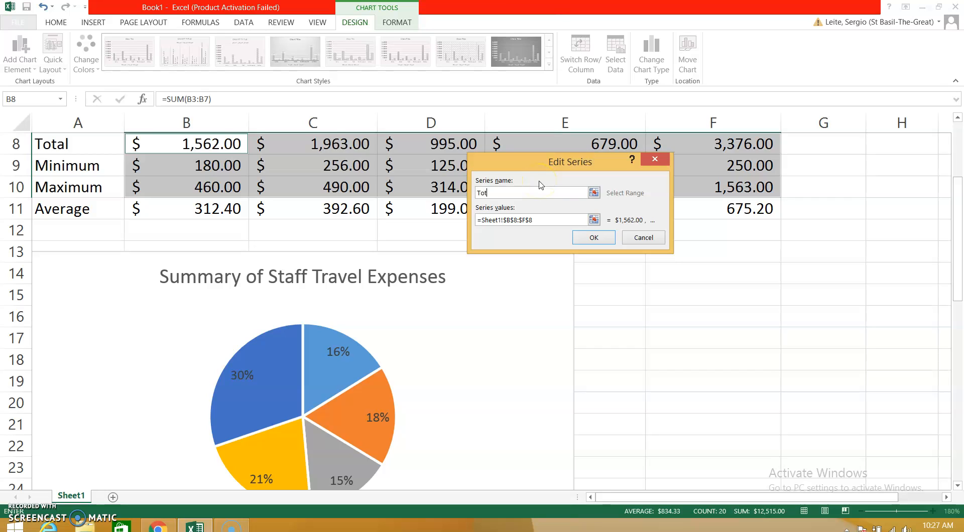
click(593, 237)
Rename the chart's second legend entry, Series2, as "Minimum"
click(435, 229)
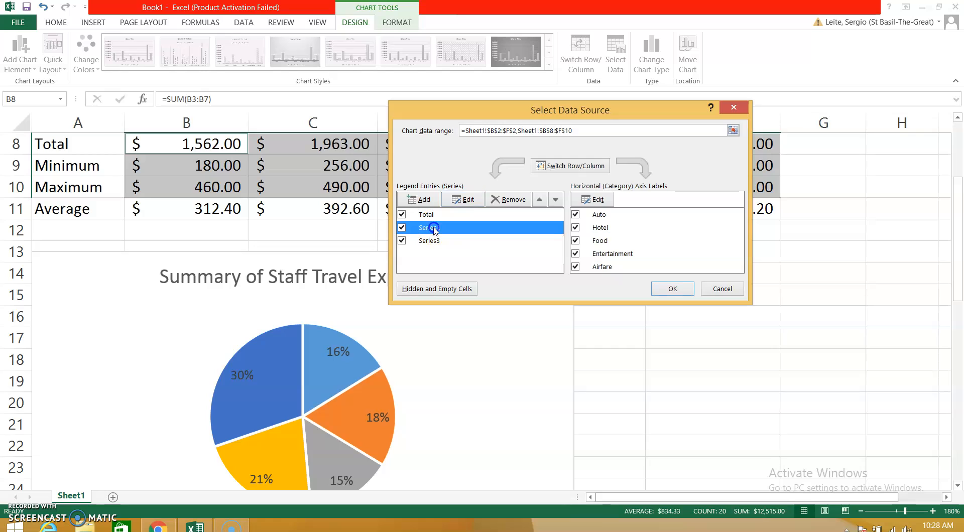
click(458, 207)
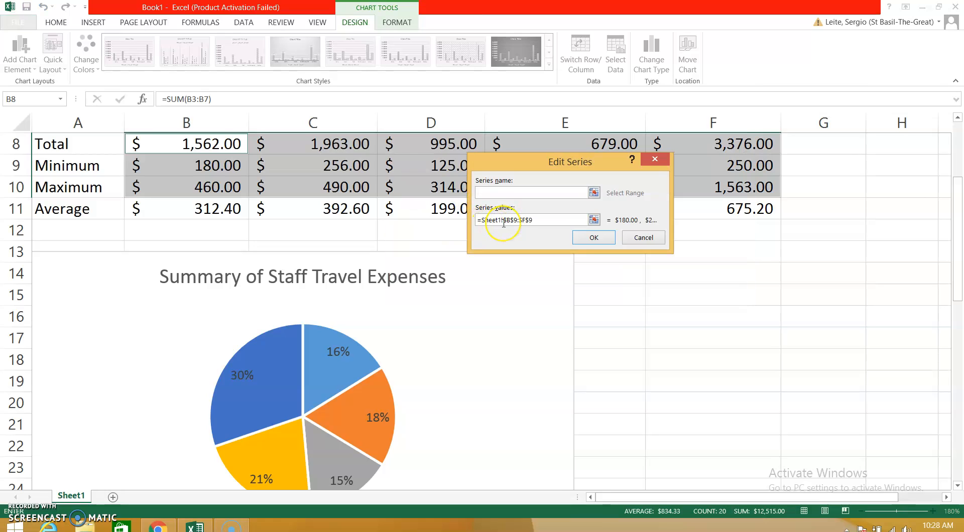
text(Minimum)
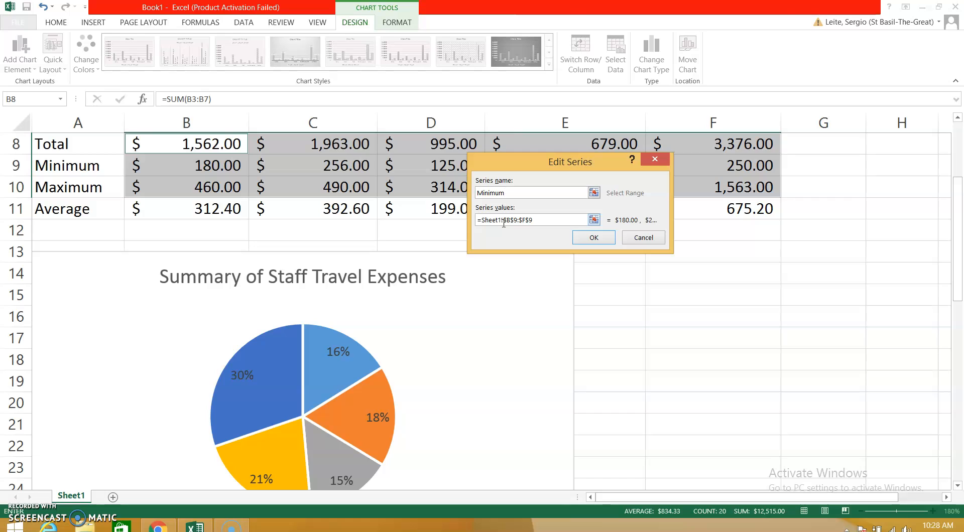
click(607, 235)
Rename the third legend entry, Series3, as "Maximum" and apply the data source changes
click(431, 241)
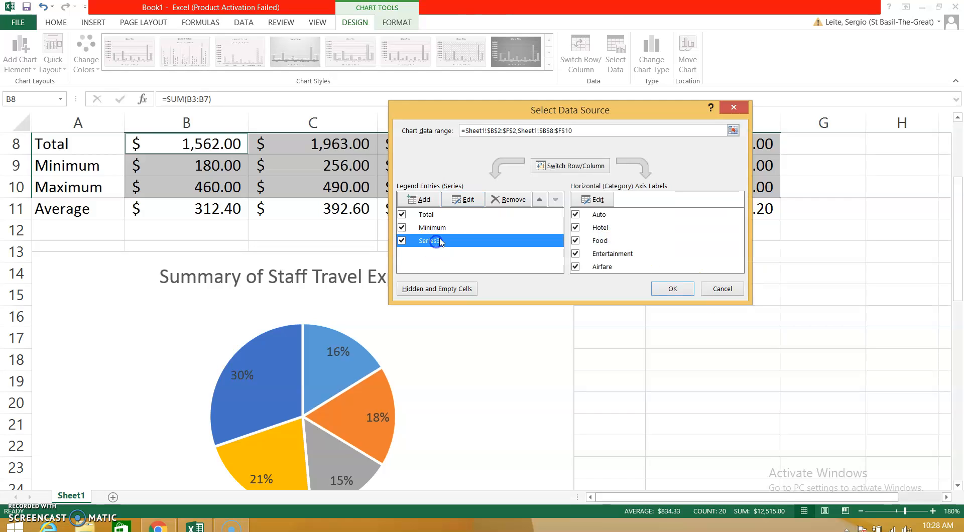
click(463, 199)
text(Maximum)
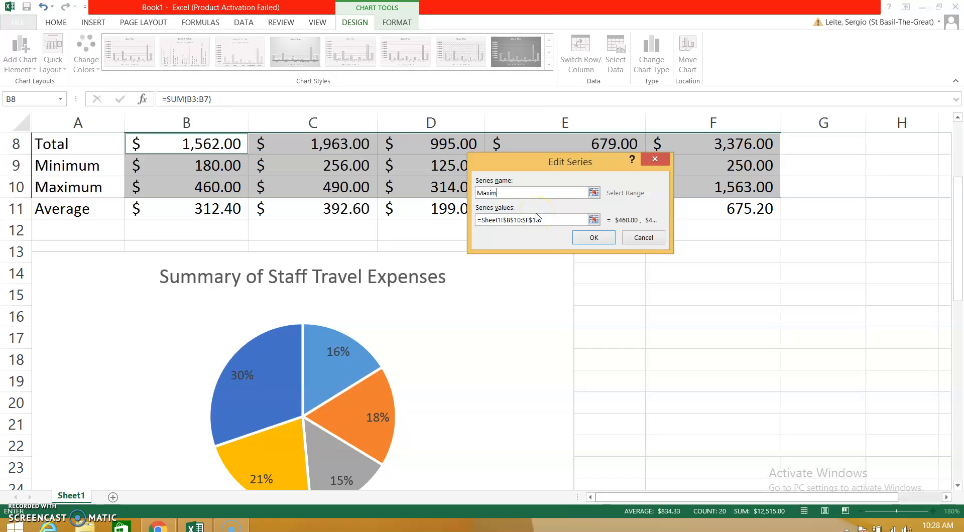
click(591, 238)
click(682, 290)
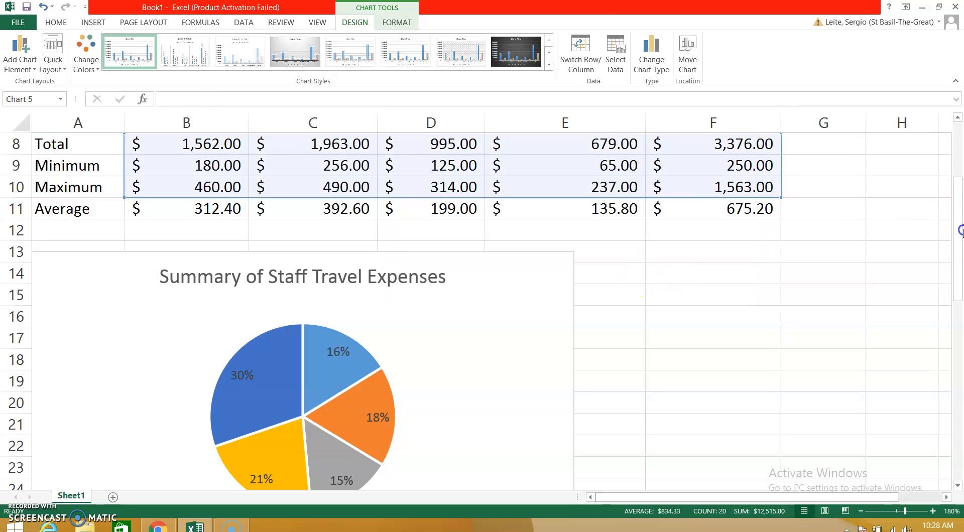
Add a primary horizontal axis title to the column chart with the text "Category"
drag(958, 233, 960, 394)
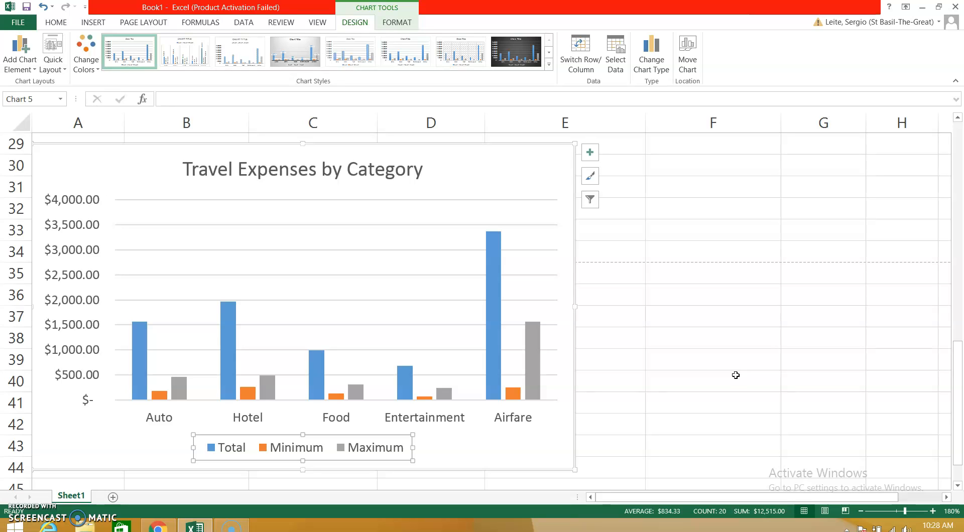
click(30, 66)
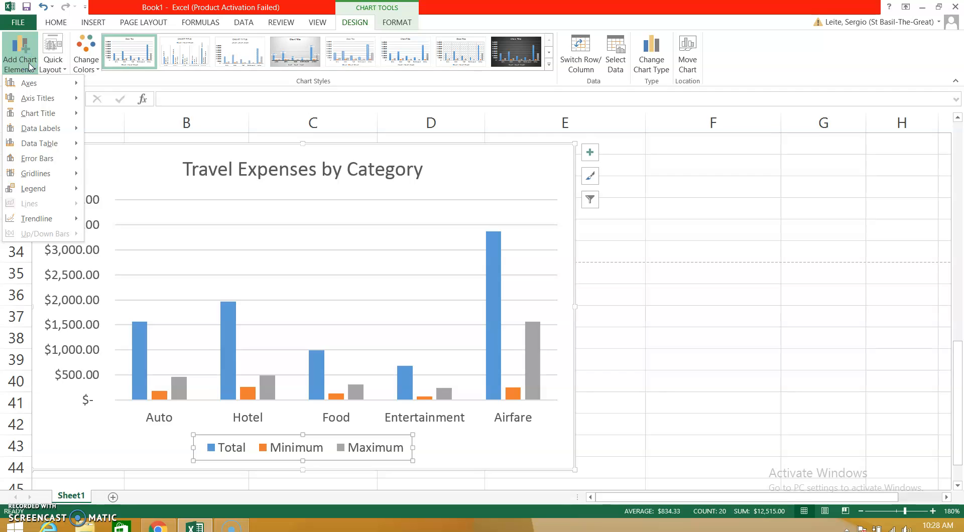
click(47, 99)
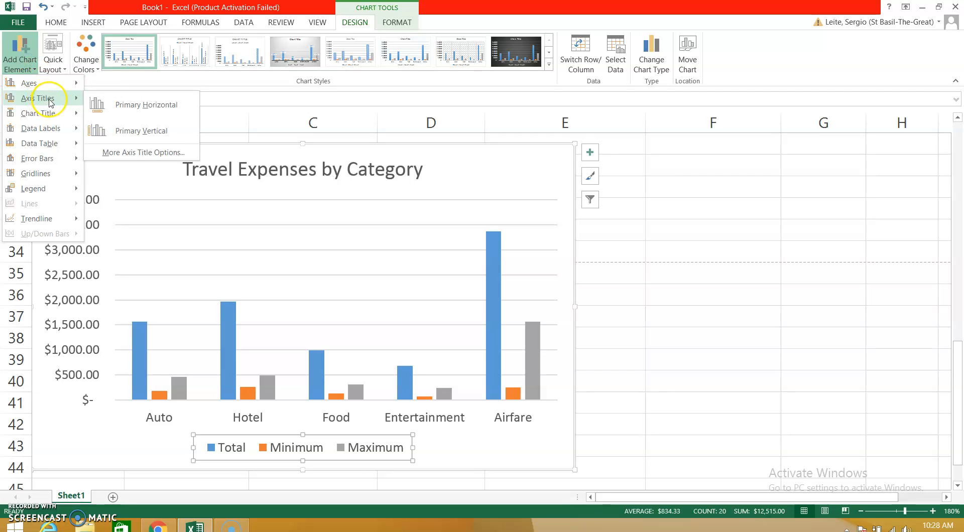
click(108, 104)
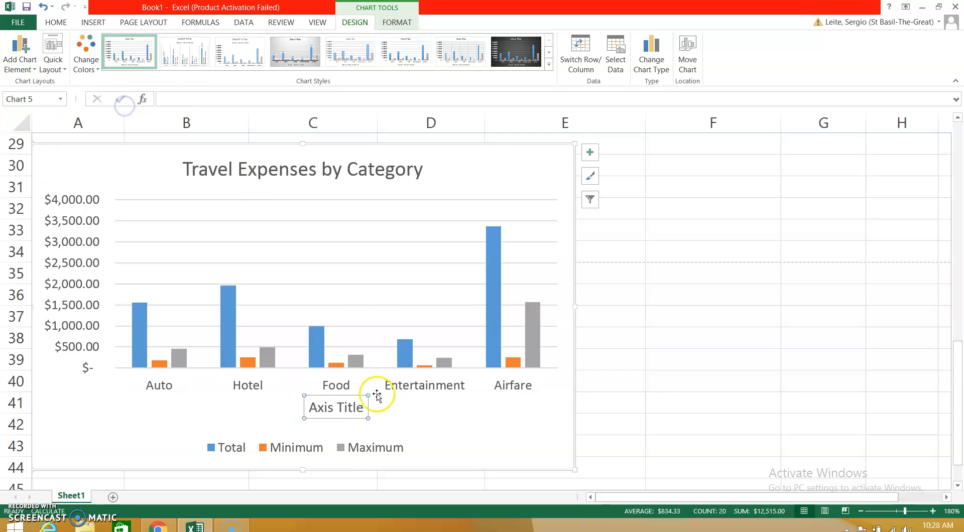
triple_click(308, 404)
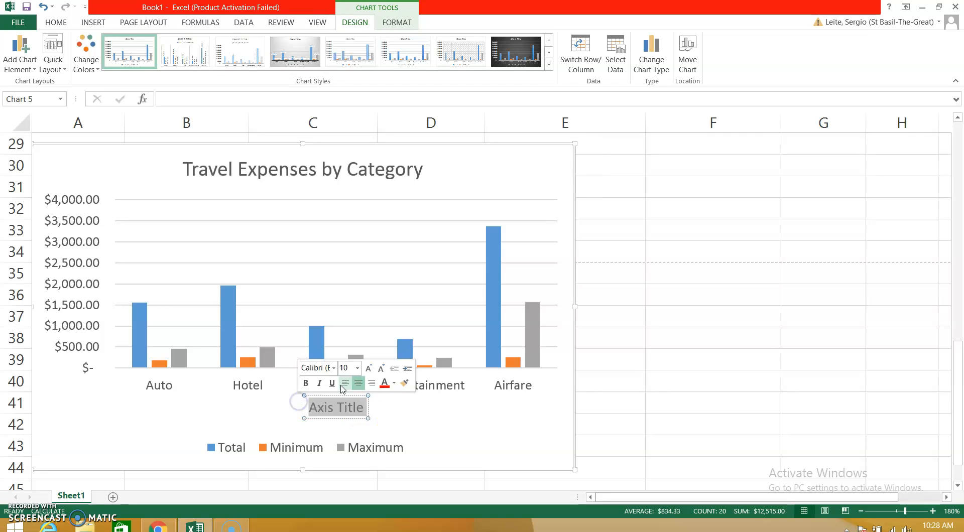
text(Category)
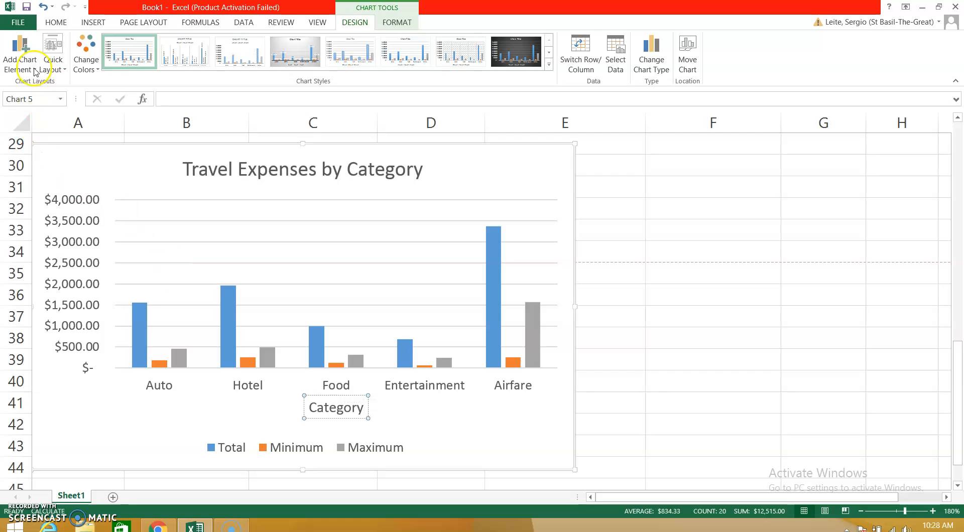
Add a primary vertical axis title to the column chart
click(20, 63)
mouse_move(31, 99)
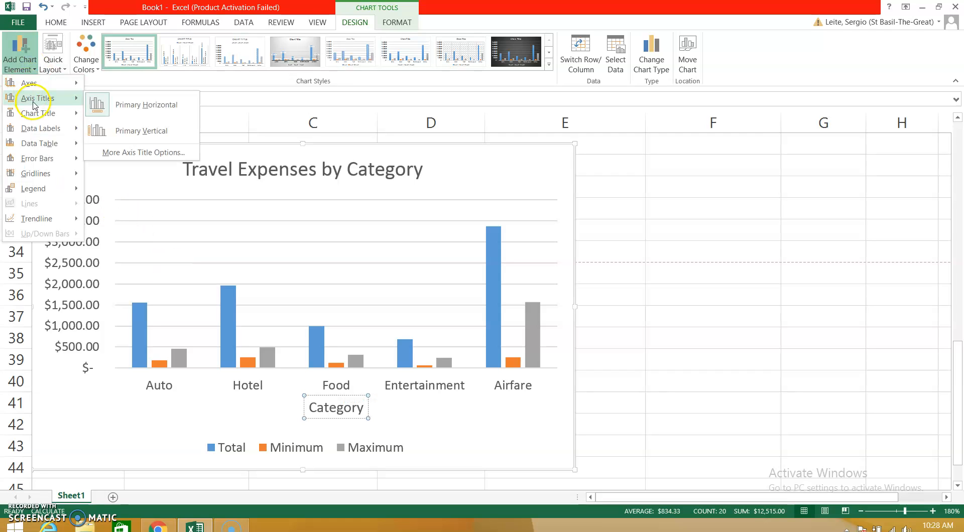
click(126, 130)
Replace the column chart's vertical axis title text with "Amount (000's)"
double_click(61, 294)
click(60, 293)
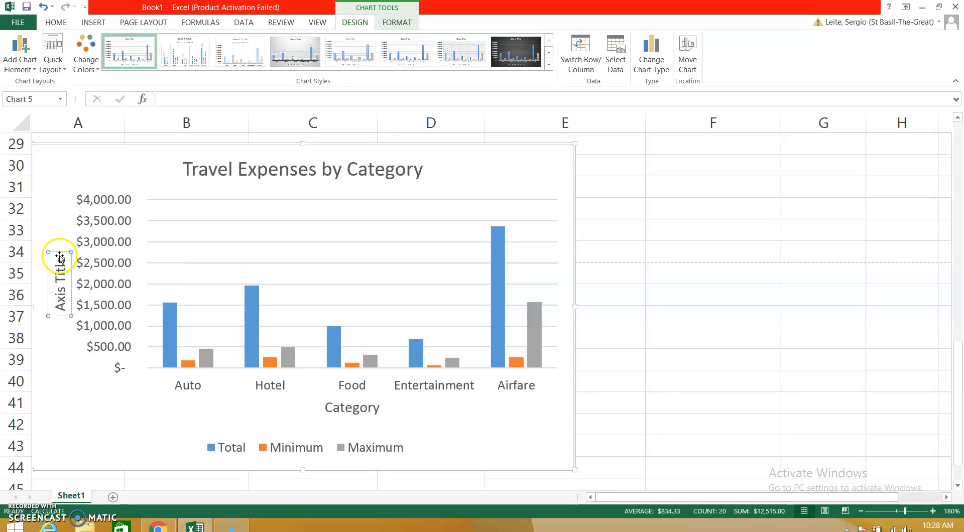
drag(60, 258, 59, 266)
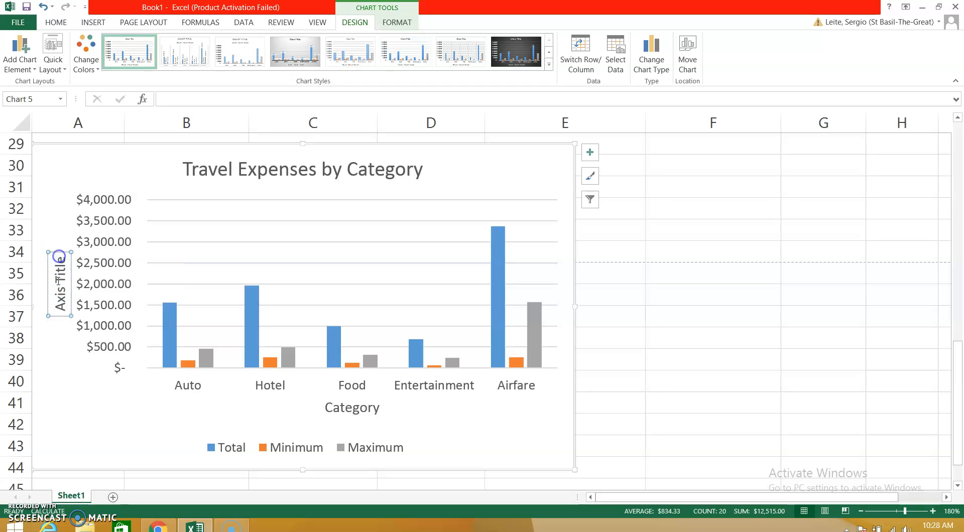
double_click(59, 302)
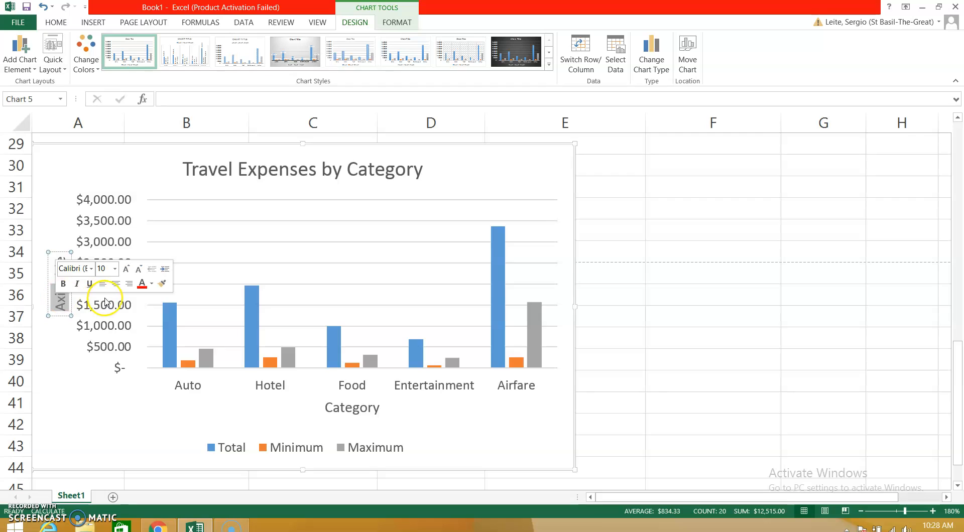
text(Amount)
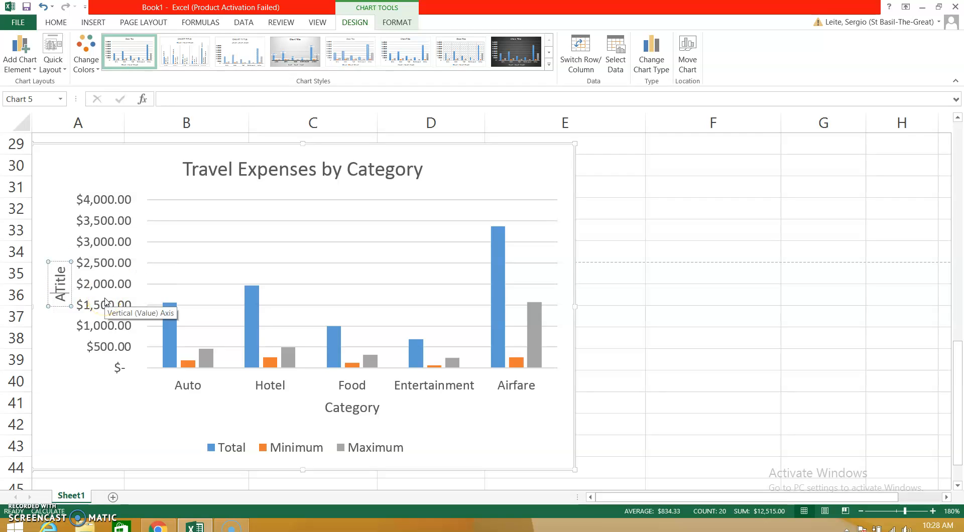
text( ()
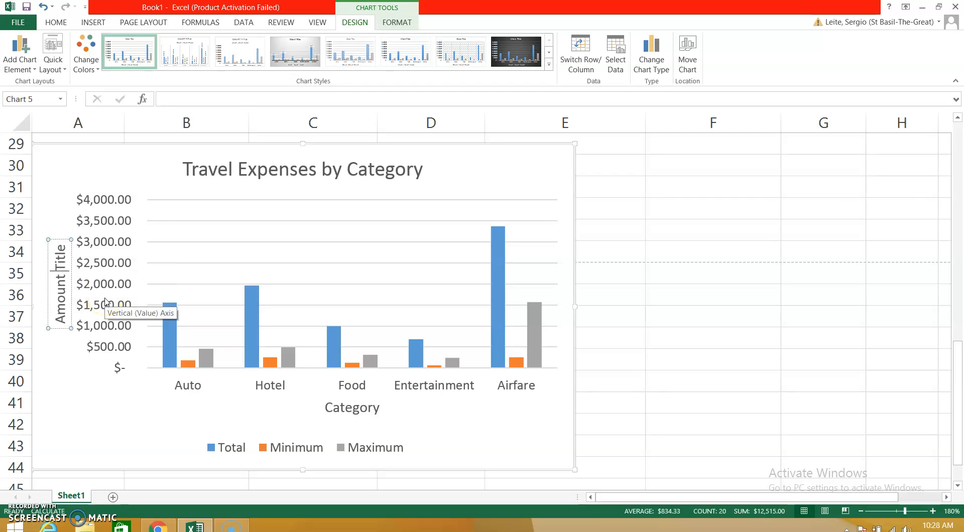
text(000)
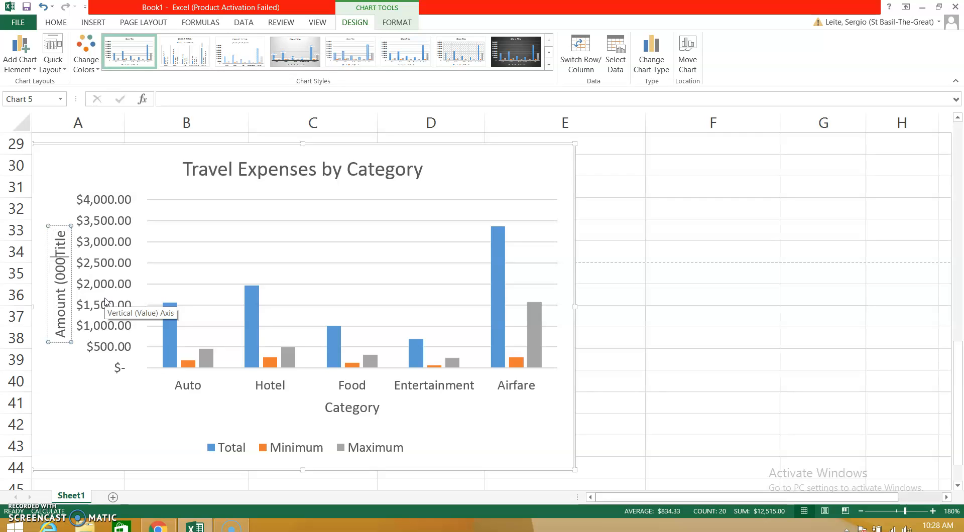
text('s)
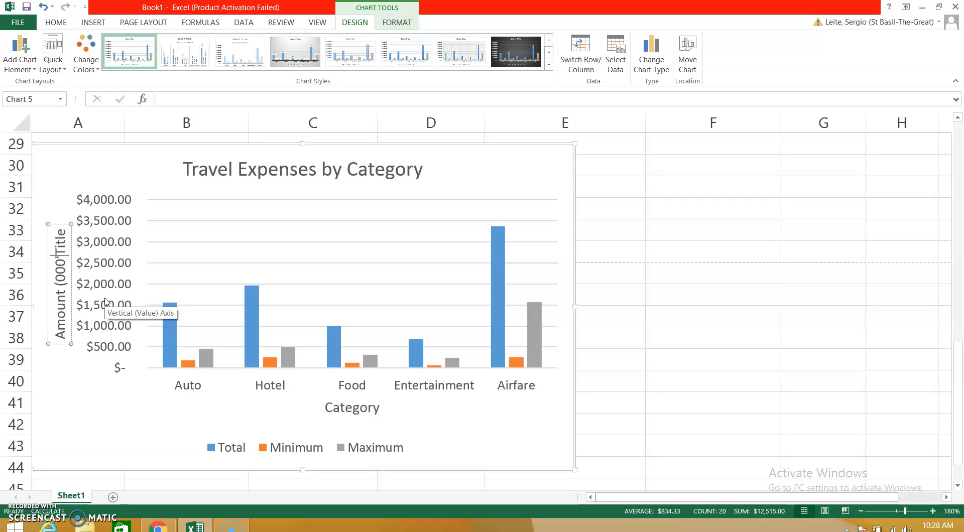
key(Delete)
key(Delete)
key(Delete)
key(Delete)
text())
key(Delete)
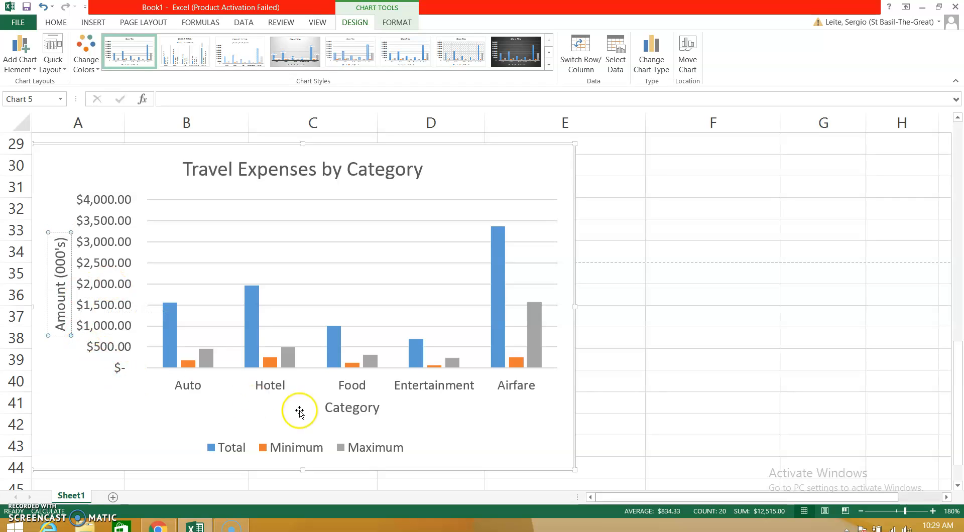
Switch the worksheet to Page Layout view
scroll(352, 383, down, 1)
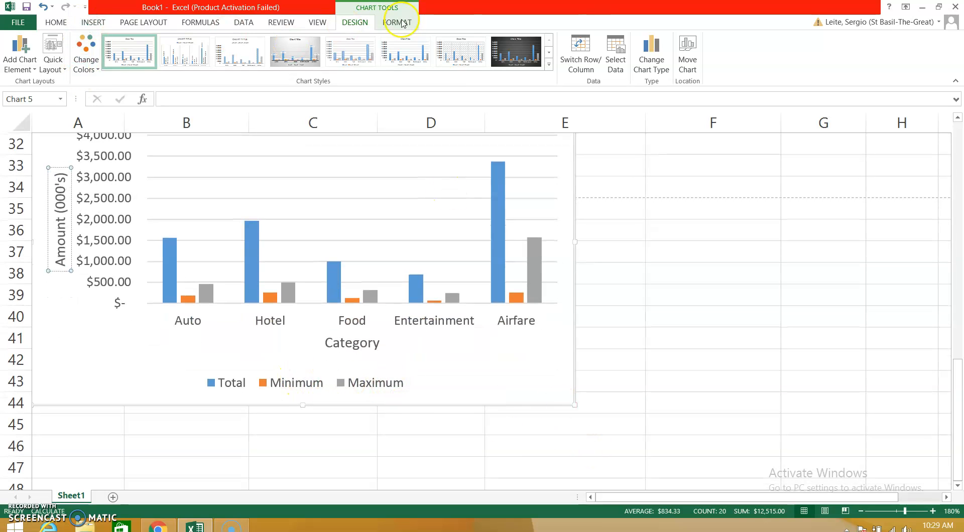
click(317, 22)
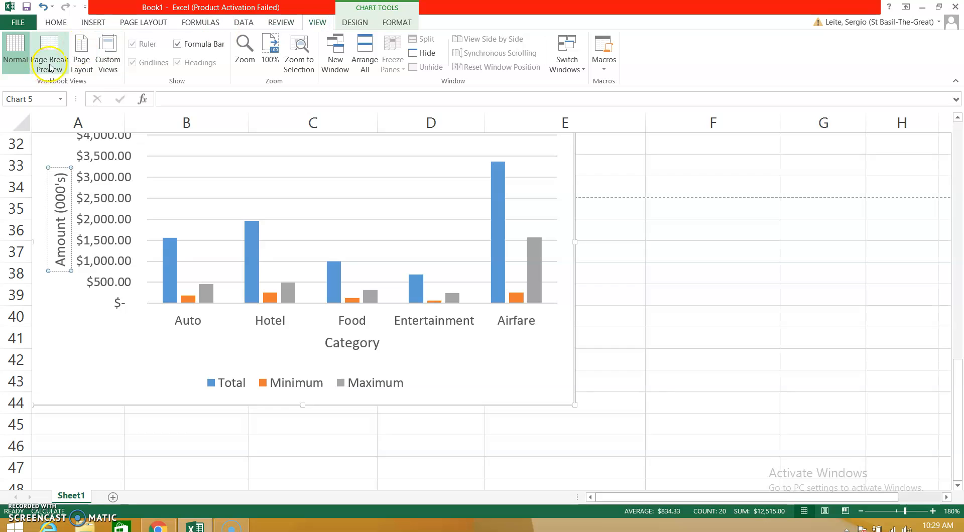
click(83, 55)
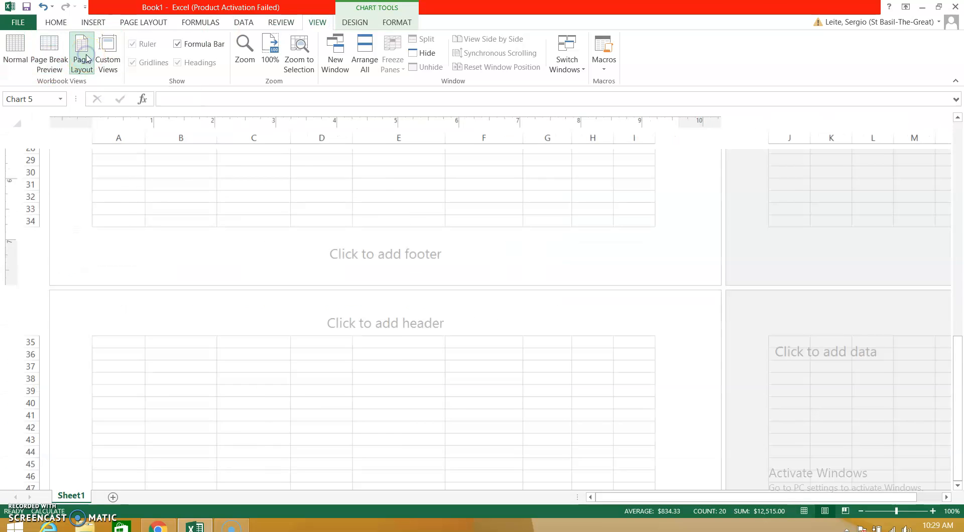
Move the Travel Expenses by Category chart off the page break onto the second page, with its upper edge at about row 36
scroll(477, 322, up, 7)
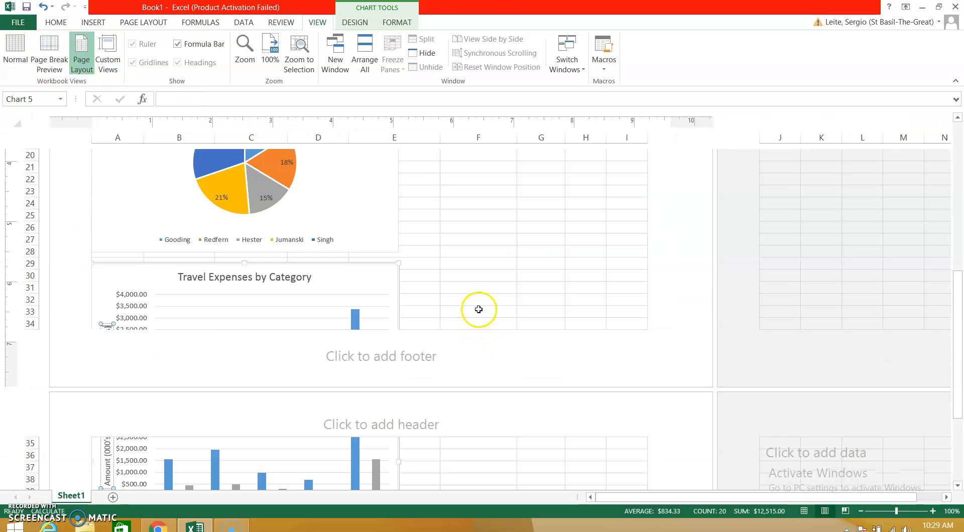
scroll(478, 306, up, 3)
scroll(479, 307, down, 8)
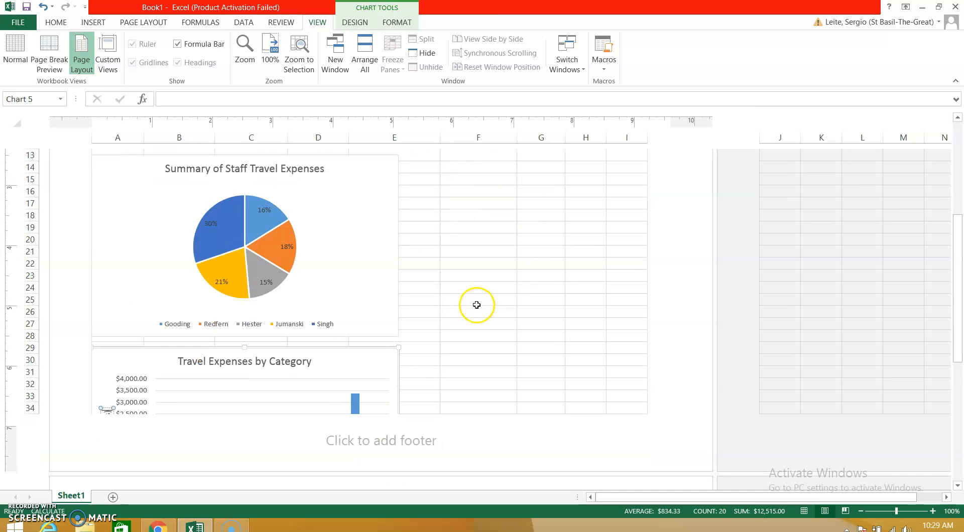
drag(376, 249, 392, 437)
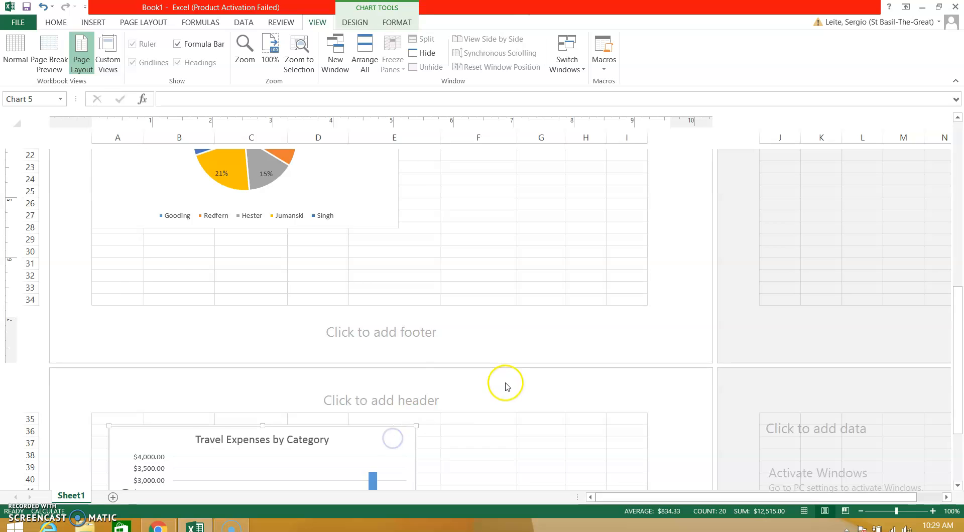
Review how the expenses table, pie chart and column chart are laid out across the two pages
scroll(500, 374, down, 1)
scroll(496, 361, down, 3)
scroll(493, 349, up, 12)
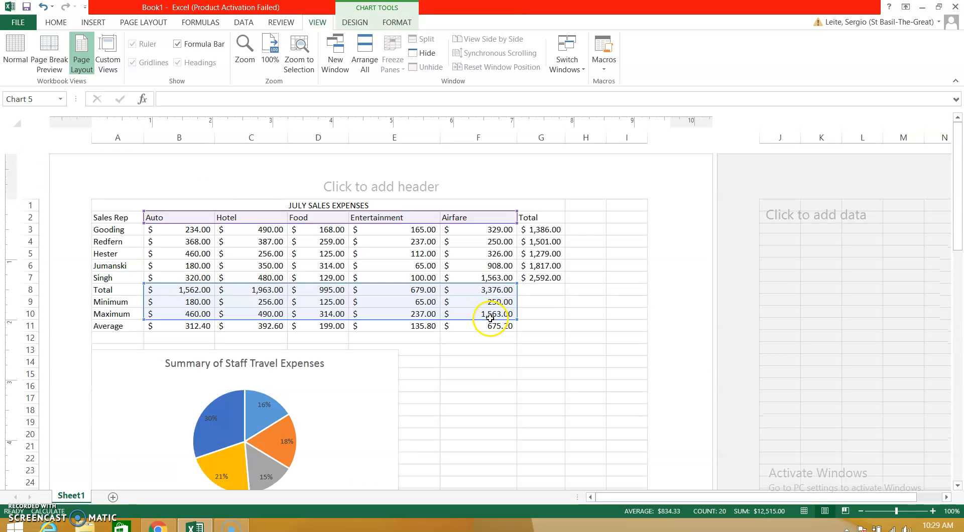
scroll(490, 318, down, 12)
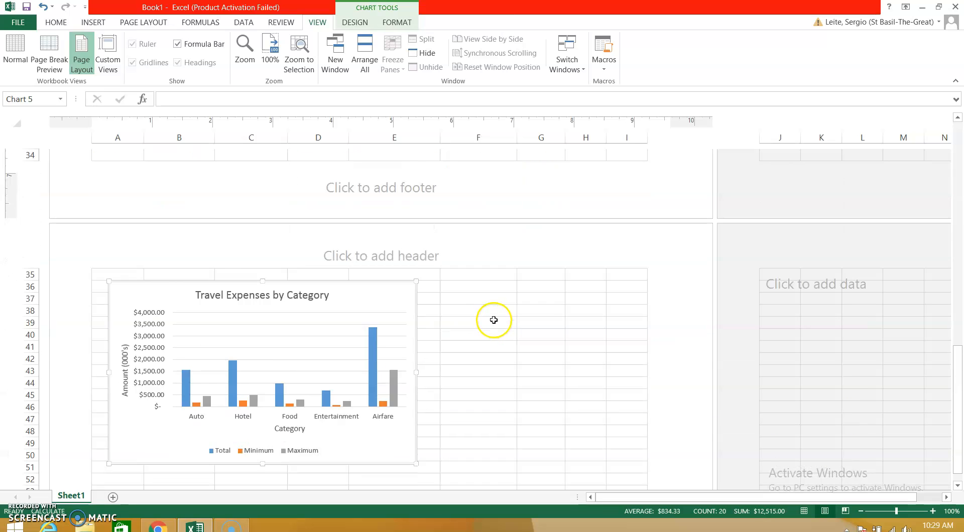
scroll(494, 320, down, 3)
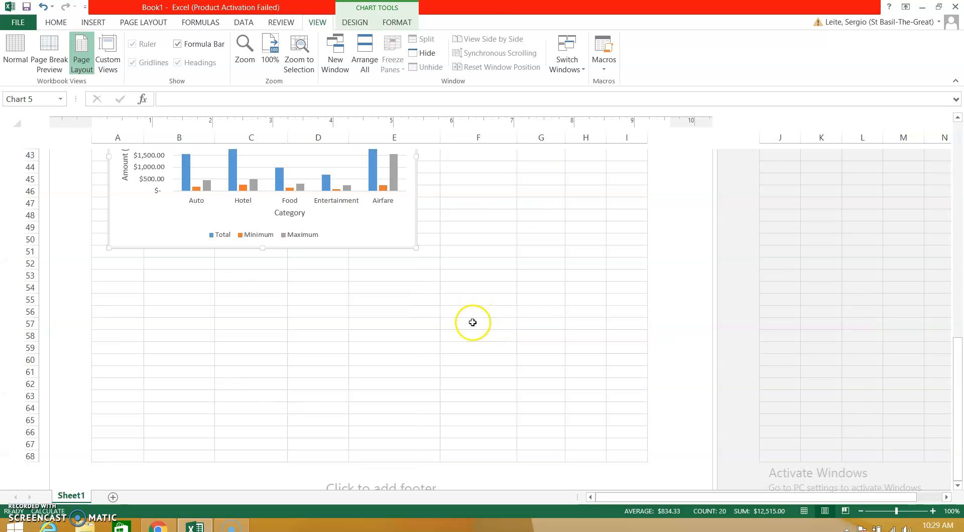
scroll(472, 323, up, 15)
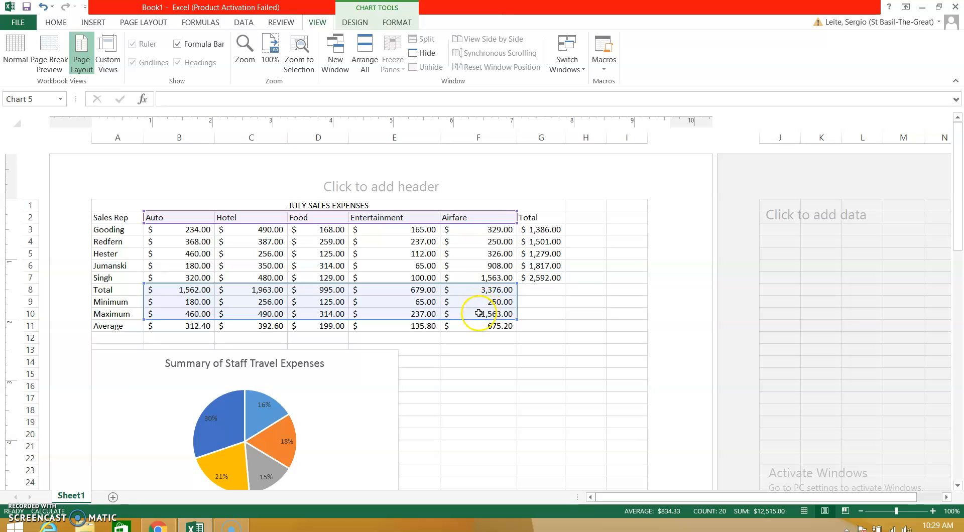